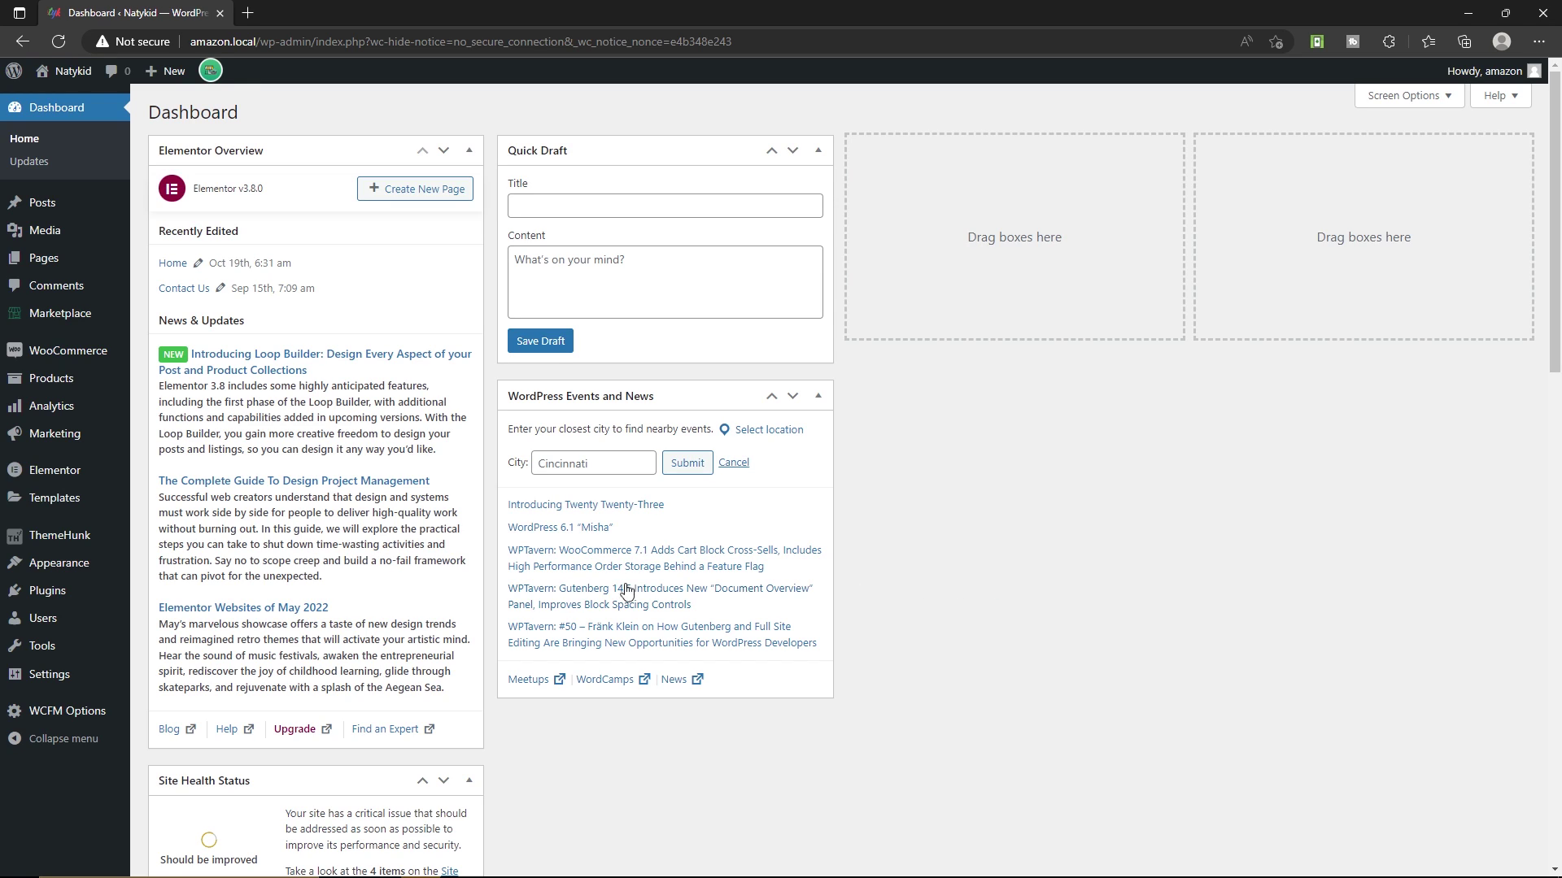
Step: Search new plugins for 'wpvivid' and install Migration, Backup, Staging – WPvivid
{"action": "mouse_move", "coordinate": [73, 592]}
{"action": "left_click", "coordinate": [159, 628]}
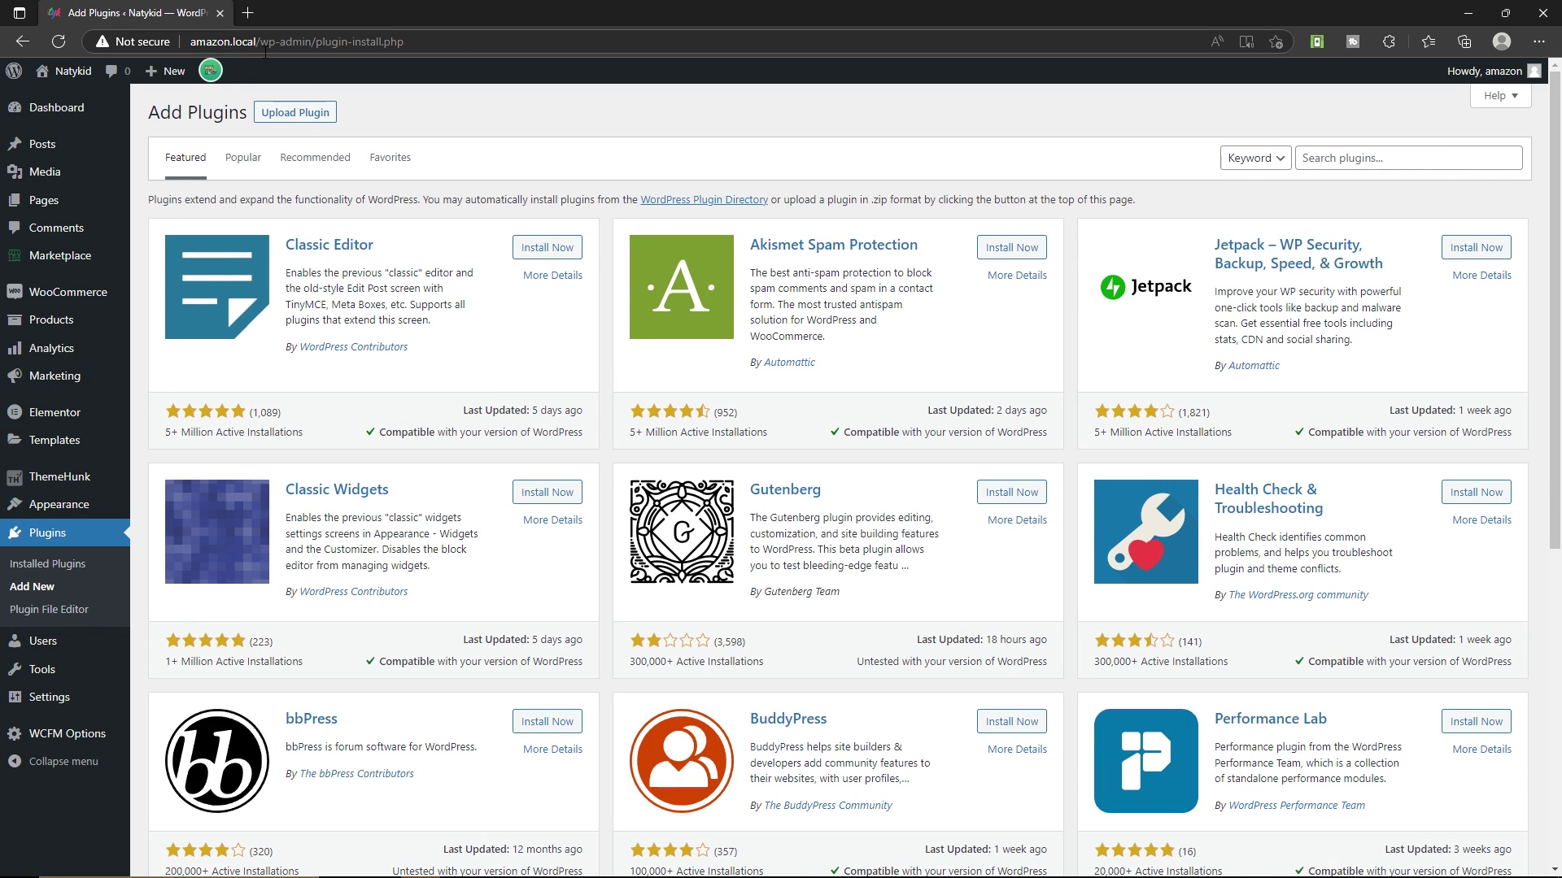
{"action": "left_click", "coordinate": [1390, 158]}
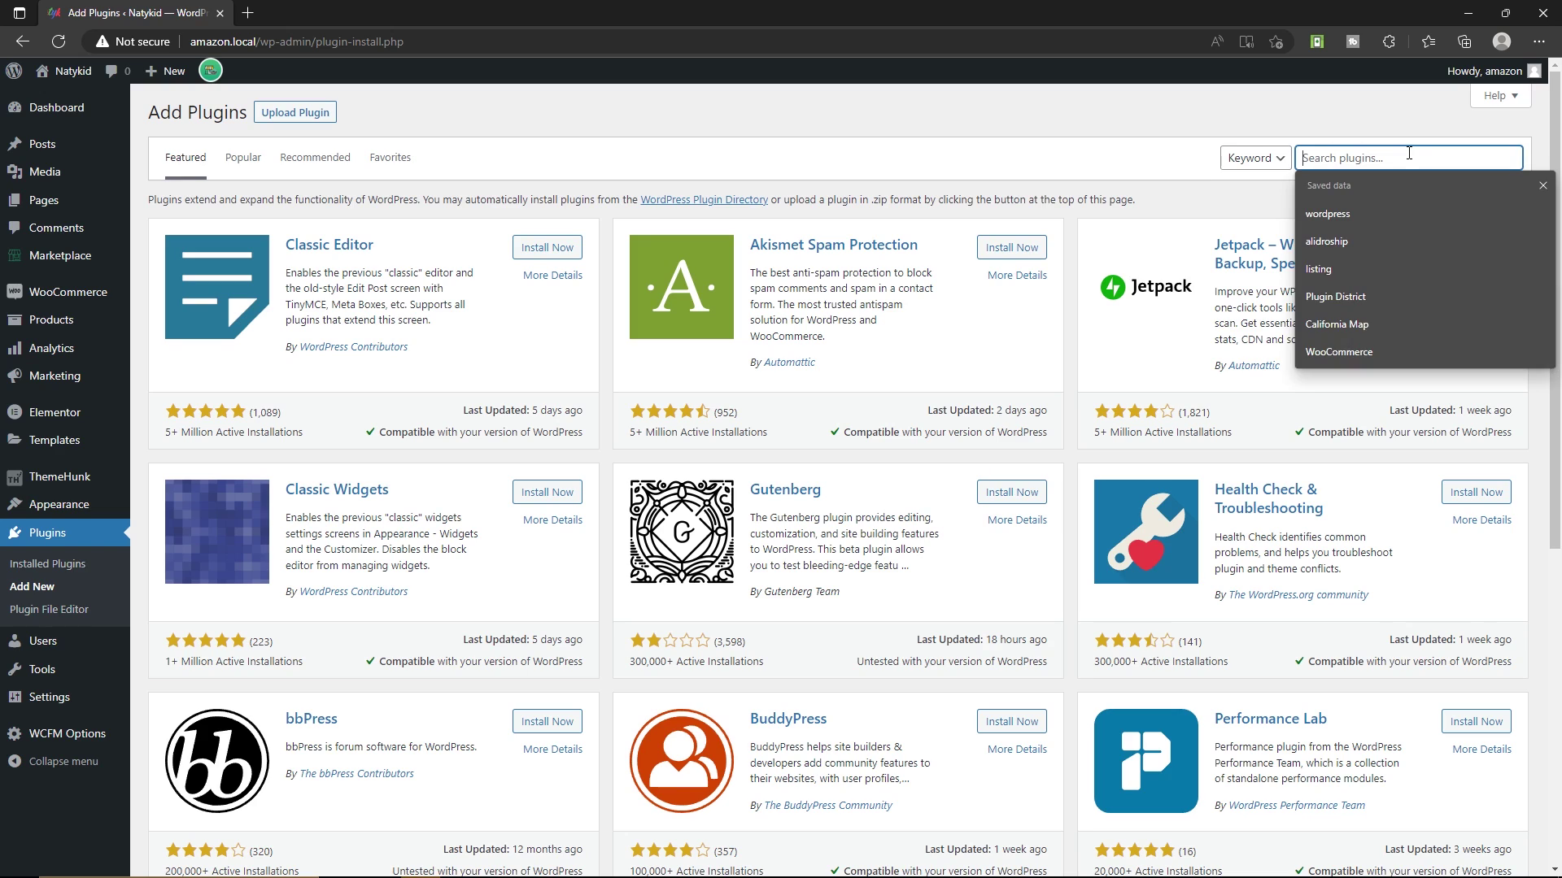
{"action": "type", "text": "wpvivid"}
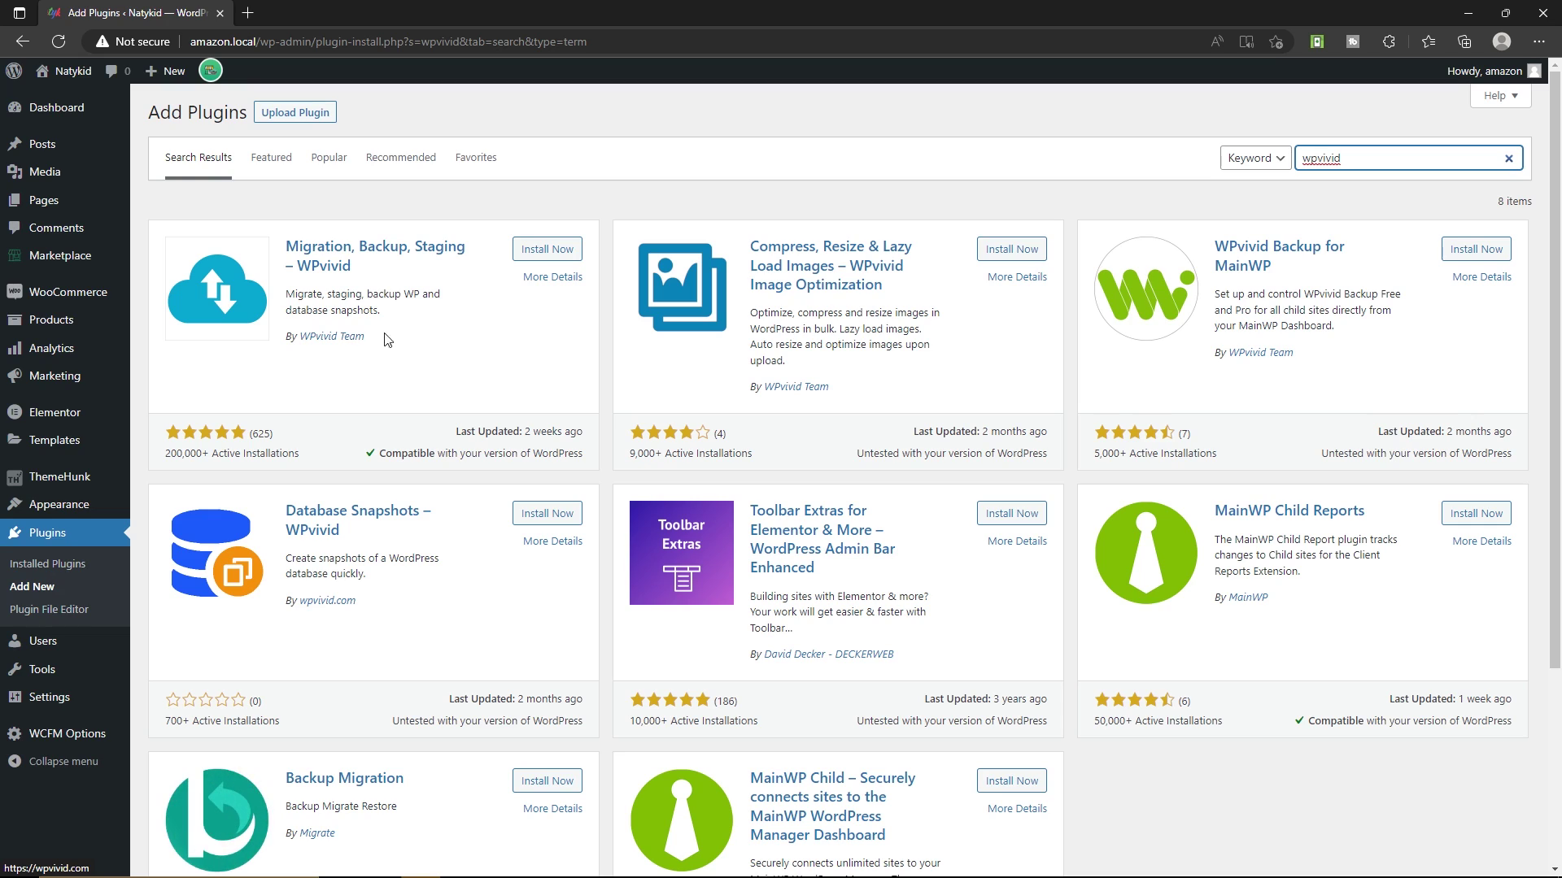
{"action": "left_click", "coordinate": [533, 252]}
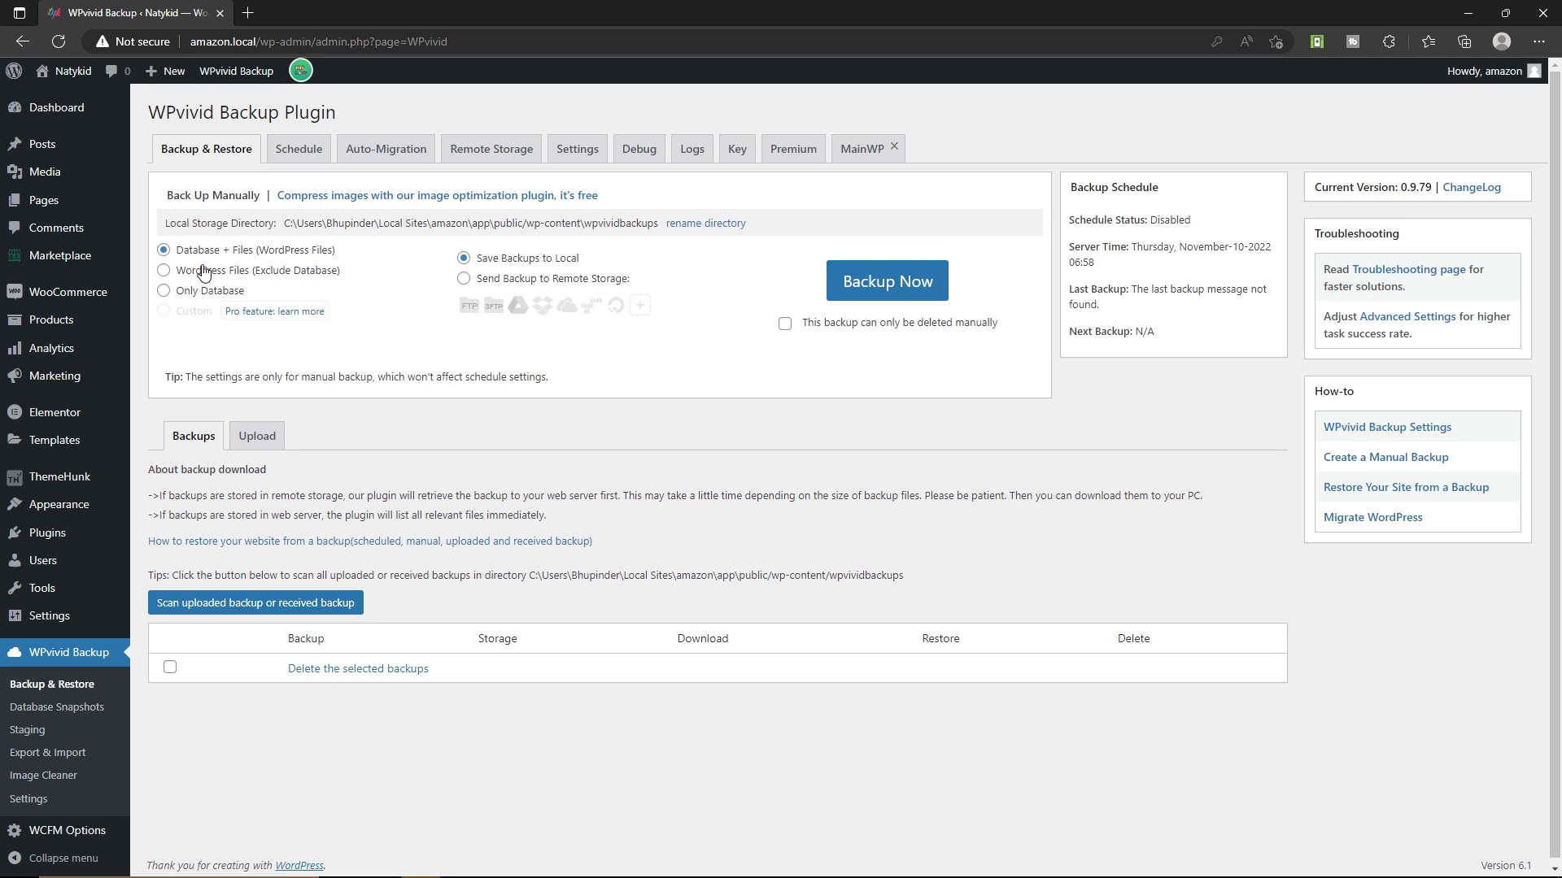
Step: Toggle backup content to Database only and back to Database + Files, then focus the Auto-Migration key field
{"action": "left_click", "coordinate": [208, 295]}
{"action": "left_click", "coordinate": [205, 257]}
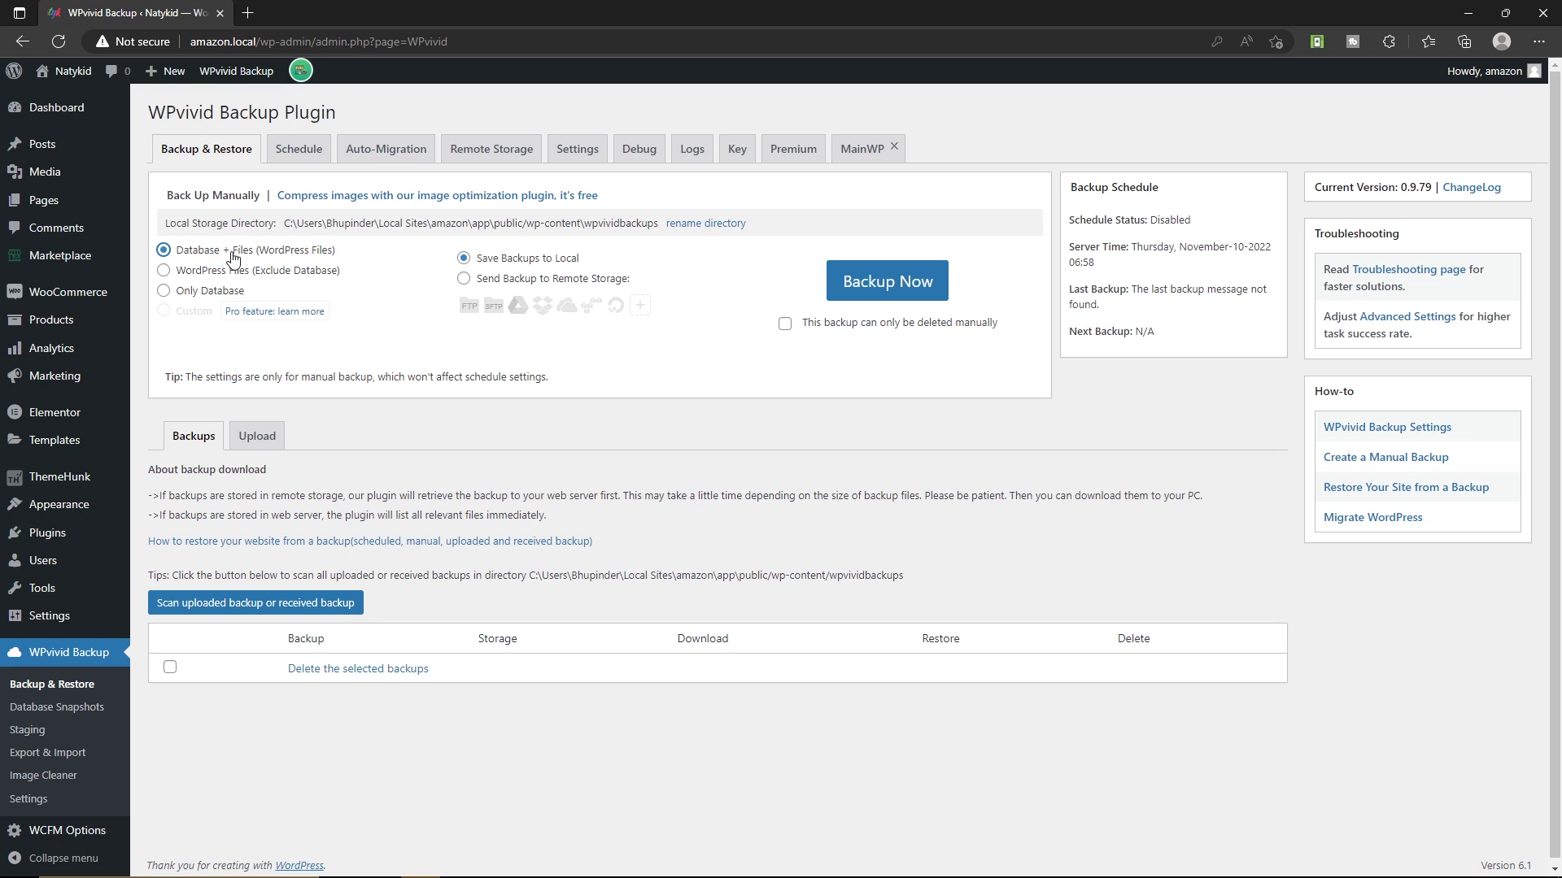
{"action": "left_click", "coordinate": [849, 284]}
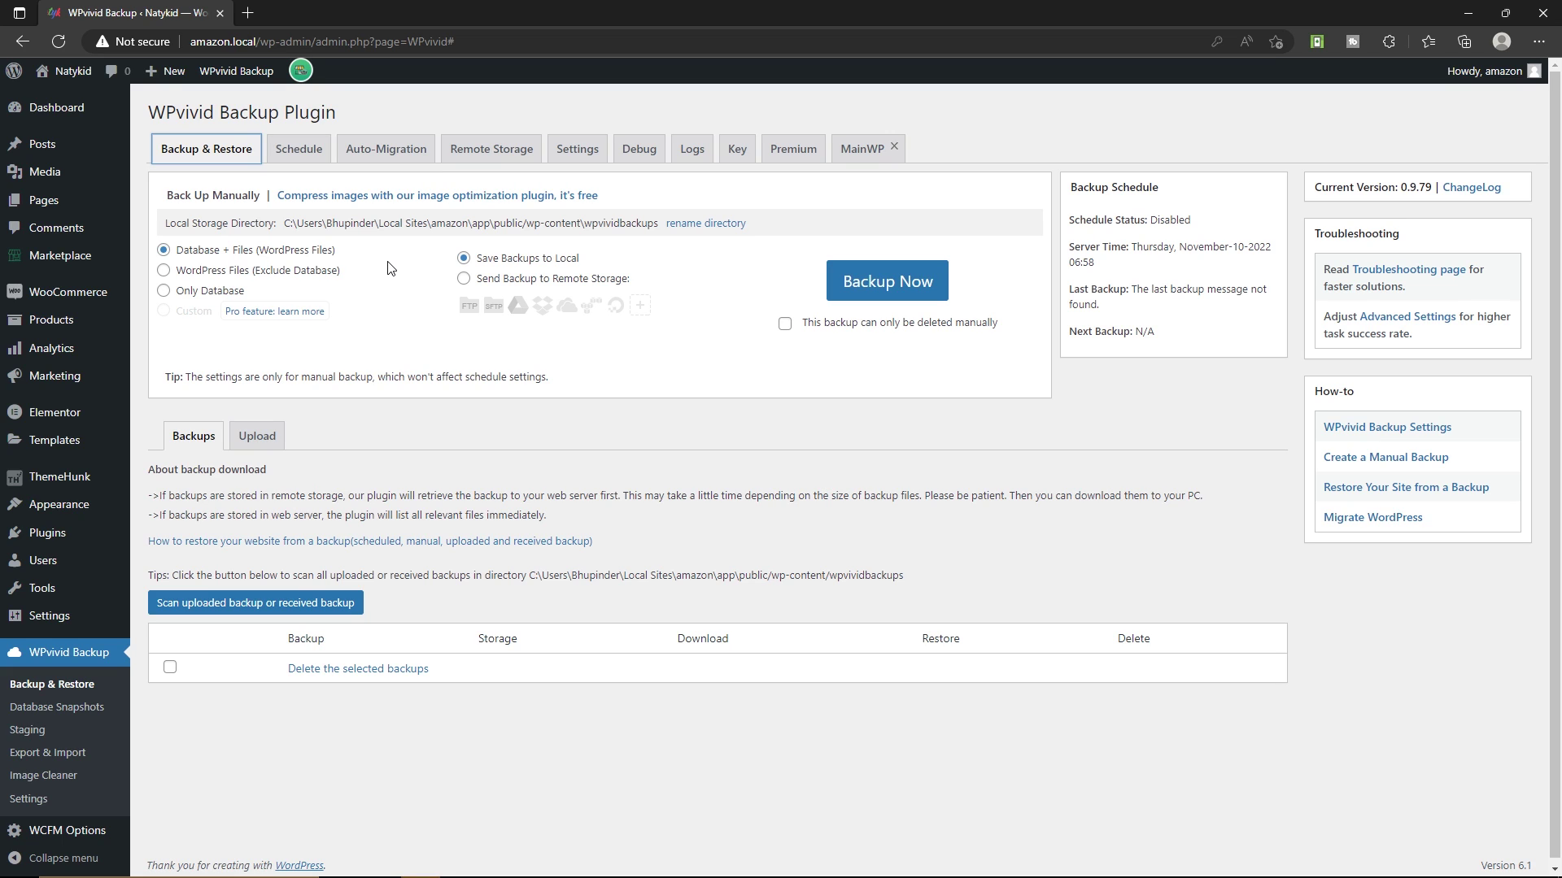
{"action": "left_click", "coordinate": [388, 160]}
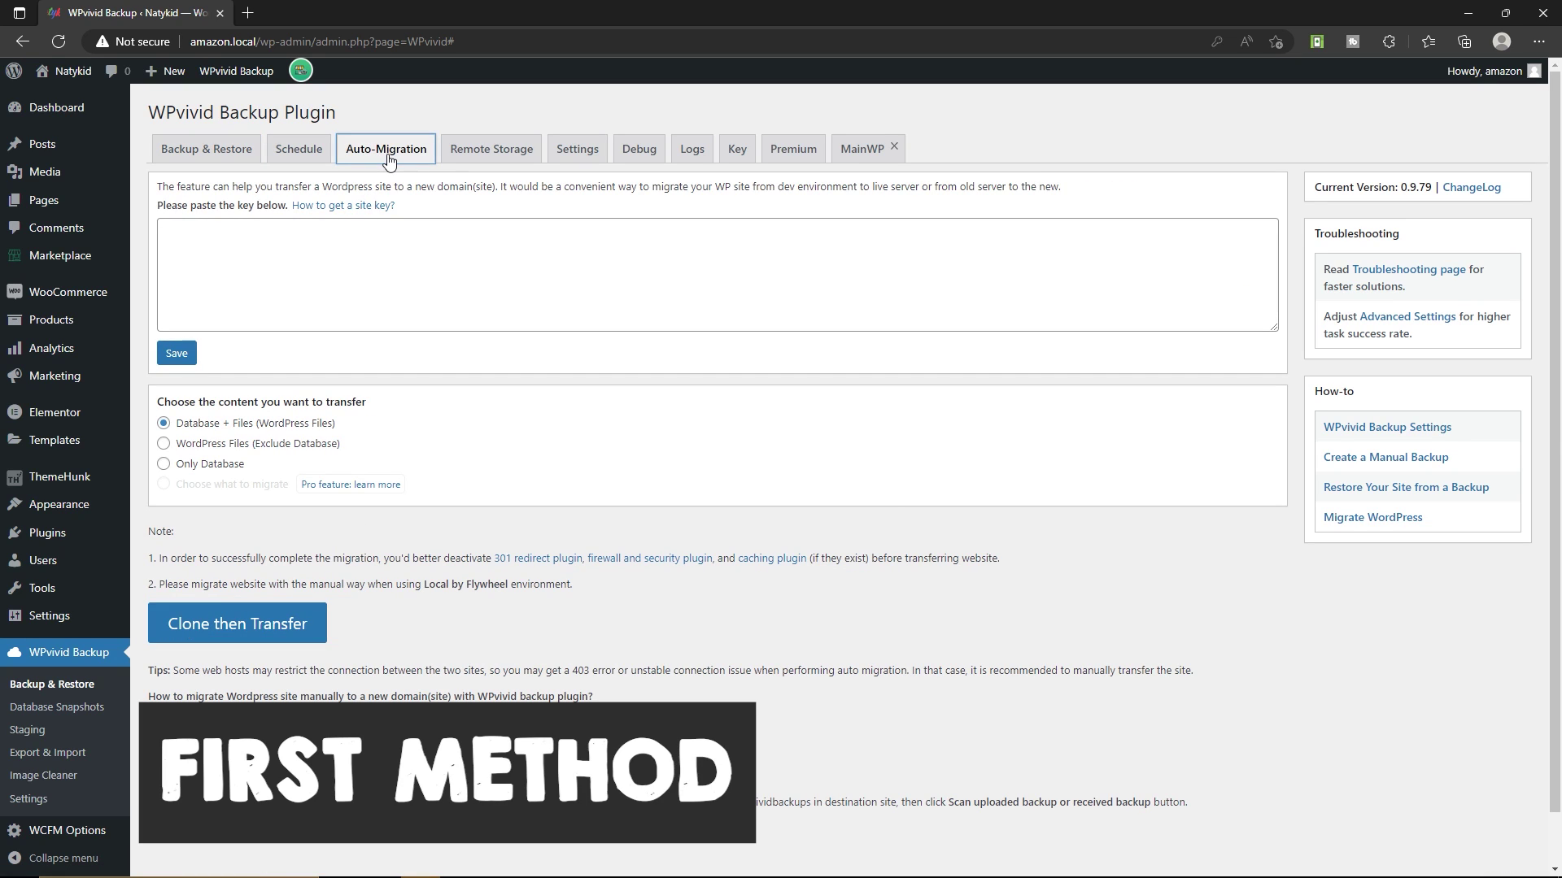
{"action": "left_click", "coordinate": [322, 259]}
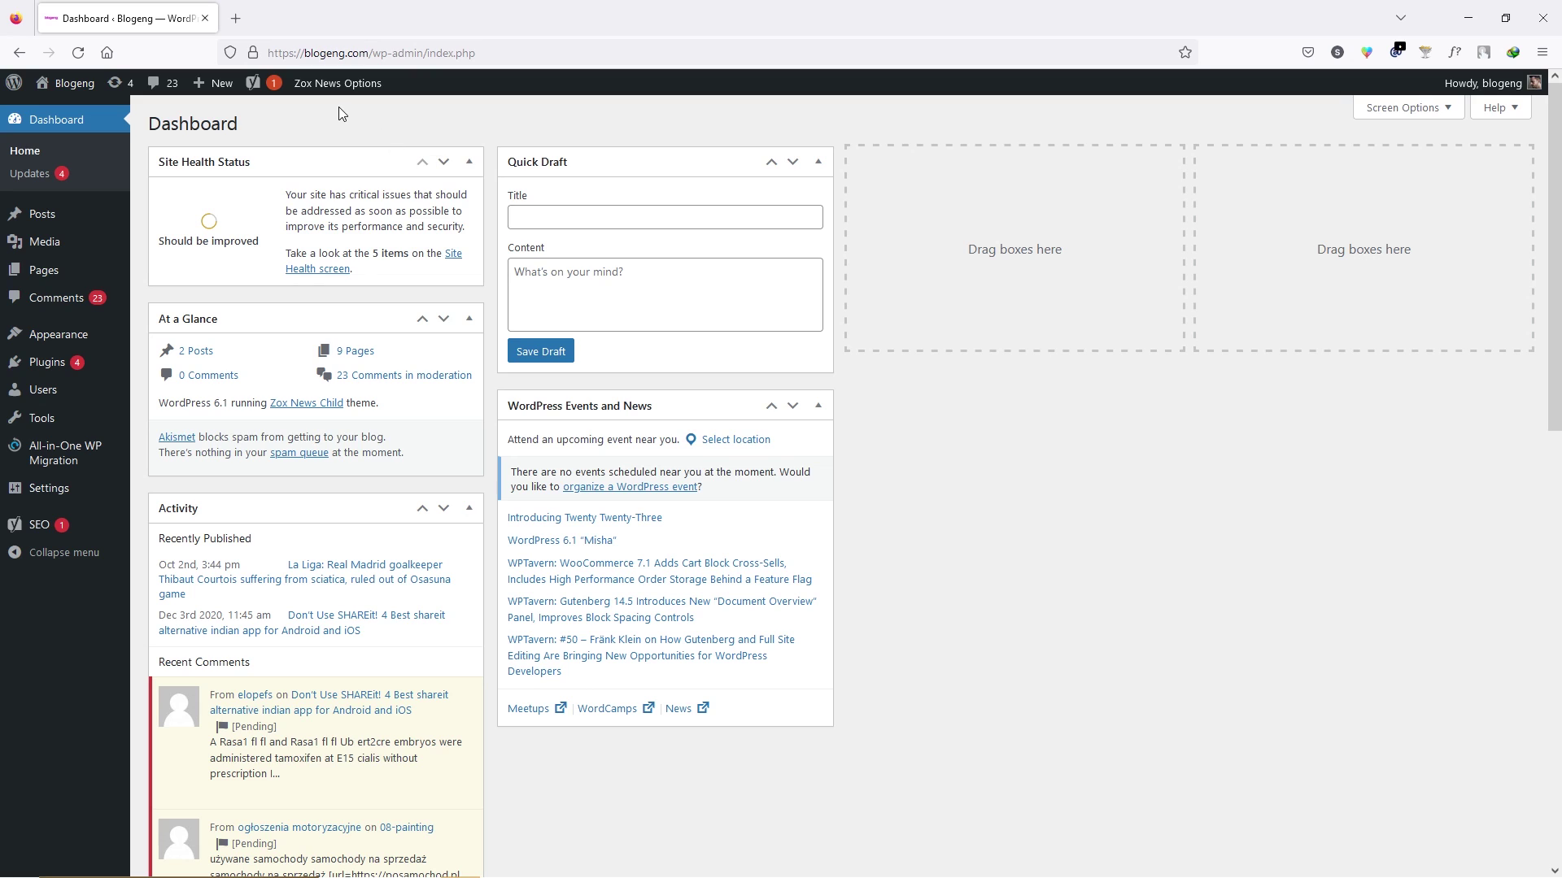
Step: Open the blogeng.com home page in a new tab to check it, then close it
{"action": "mouse_move", "coordinate": [72, 83]}
{"action": "right_click", "coordinate": [71, 114]}
{"action": "left_click", "coordinate": [122, 125]}
{"action": "left_click", "coordinate": [279, 21]}
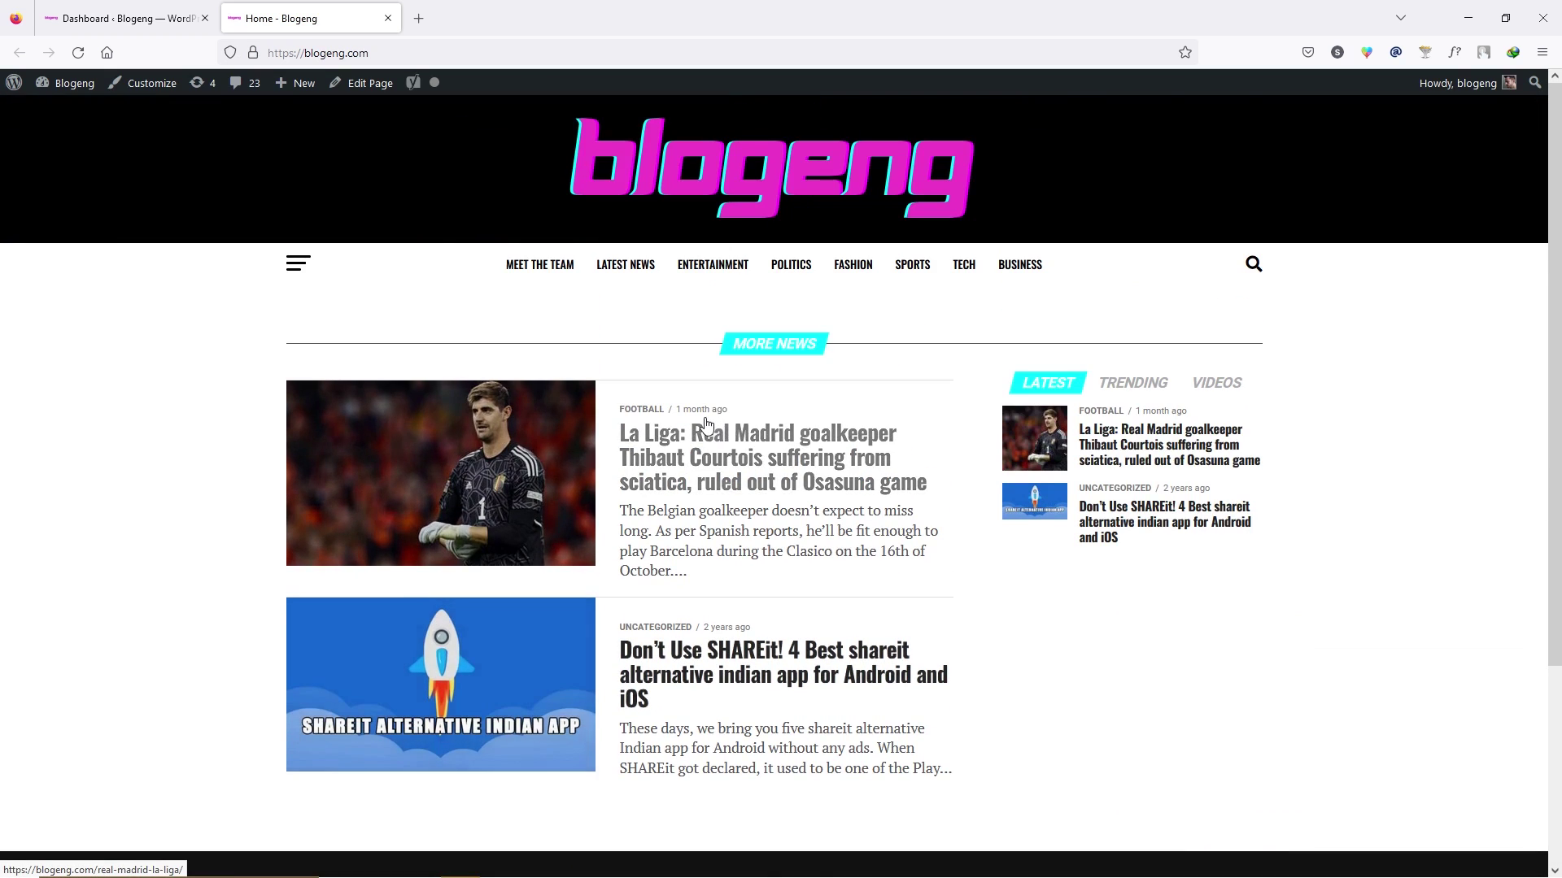
{"action": "left_click", "coordinate": [388, 18]}
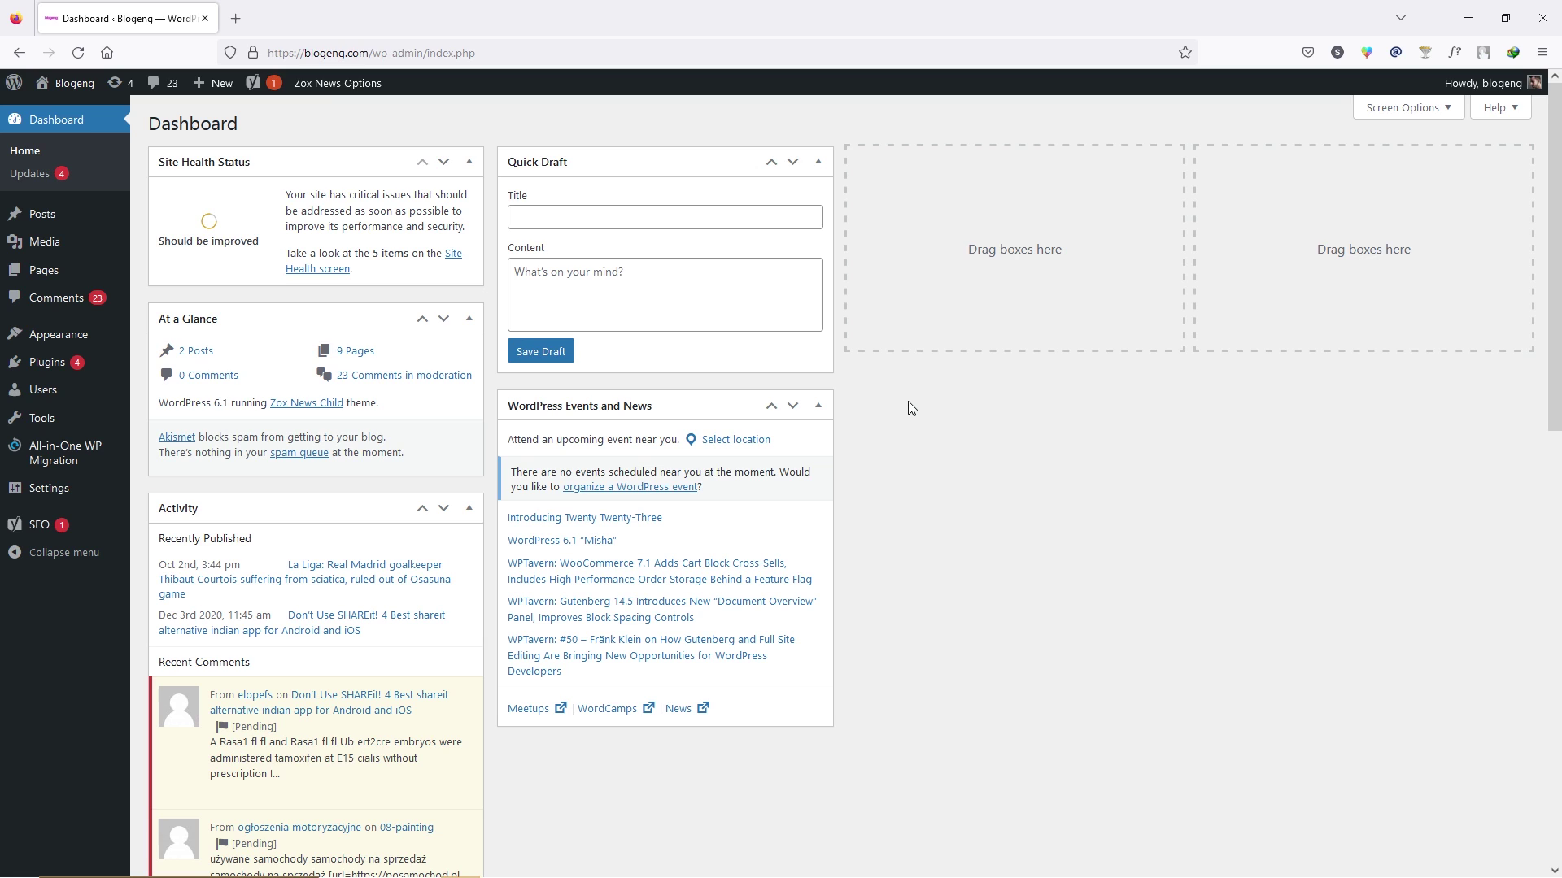
Step: On blogeng.com, install and activate WPvivid from a 'wpvivid' search and generate a migration key
{"action": "mouse_move", "coordinate": [55, 366]}
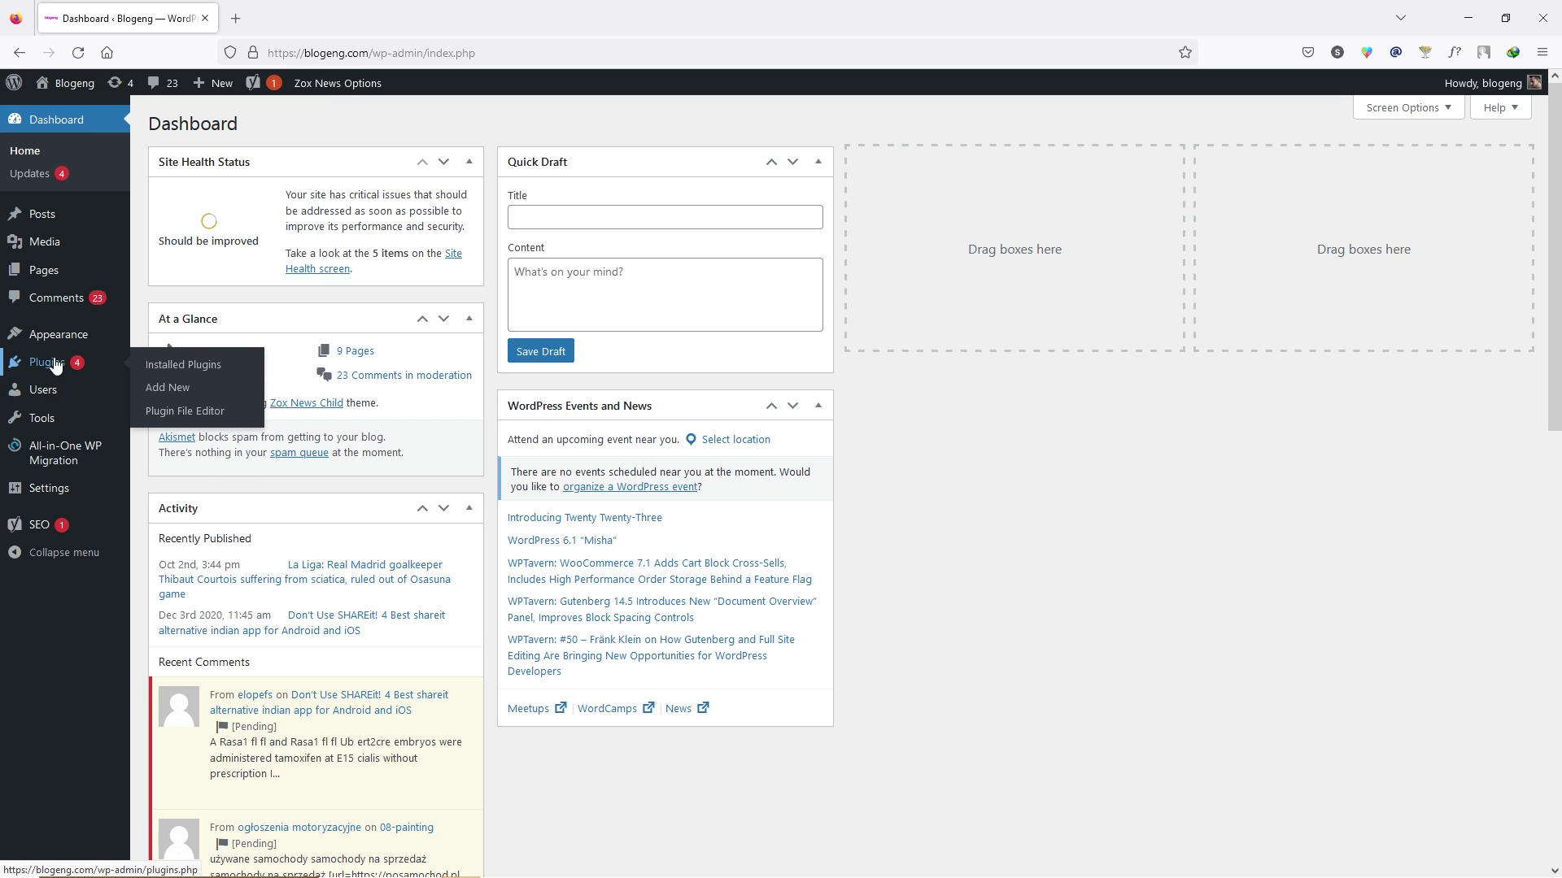
{"action": "left_click", "coordinate": [212, 395]}
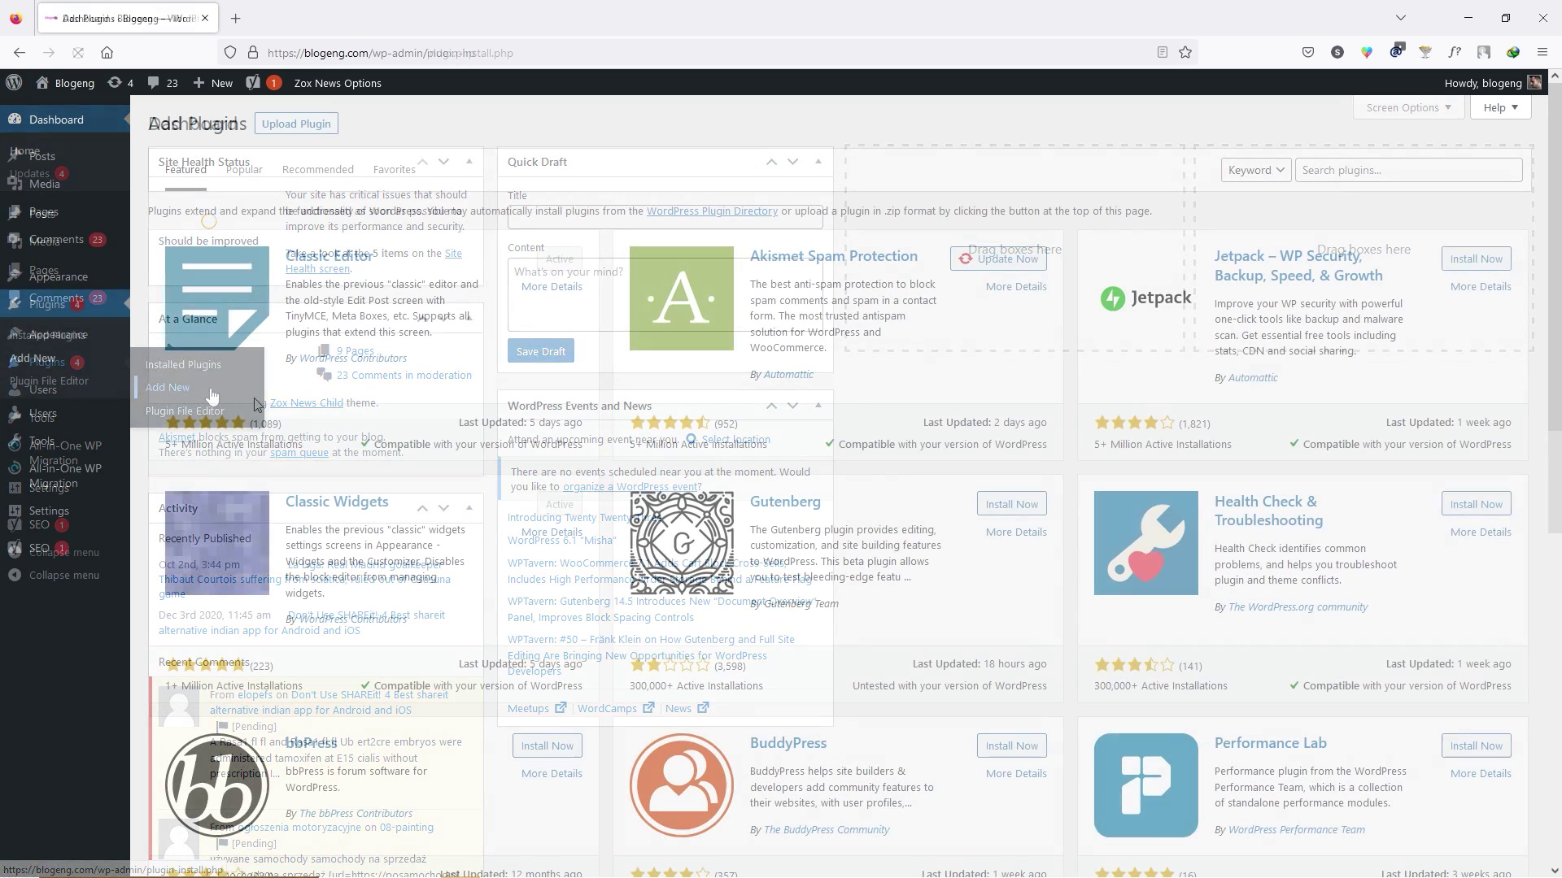
{"action": "left_click", "coordinate": [1349, 173]}
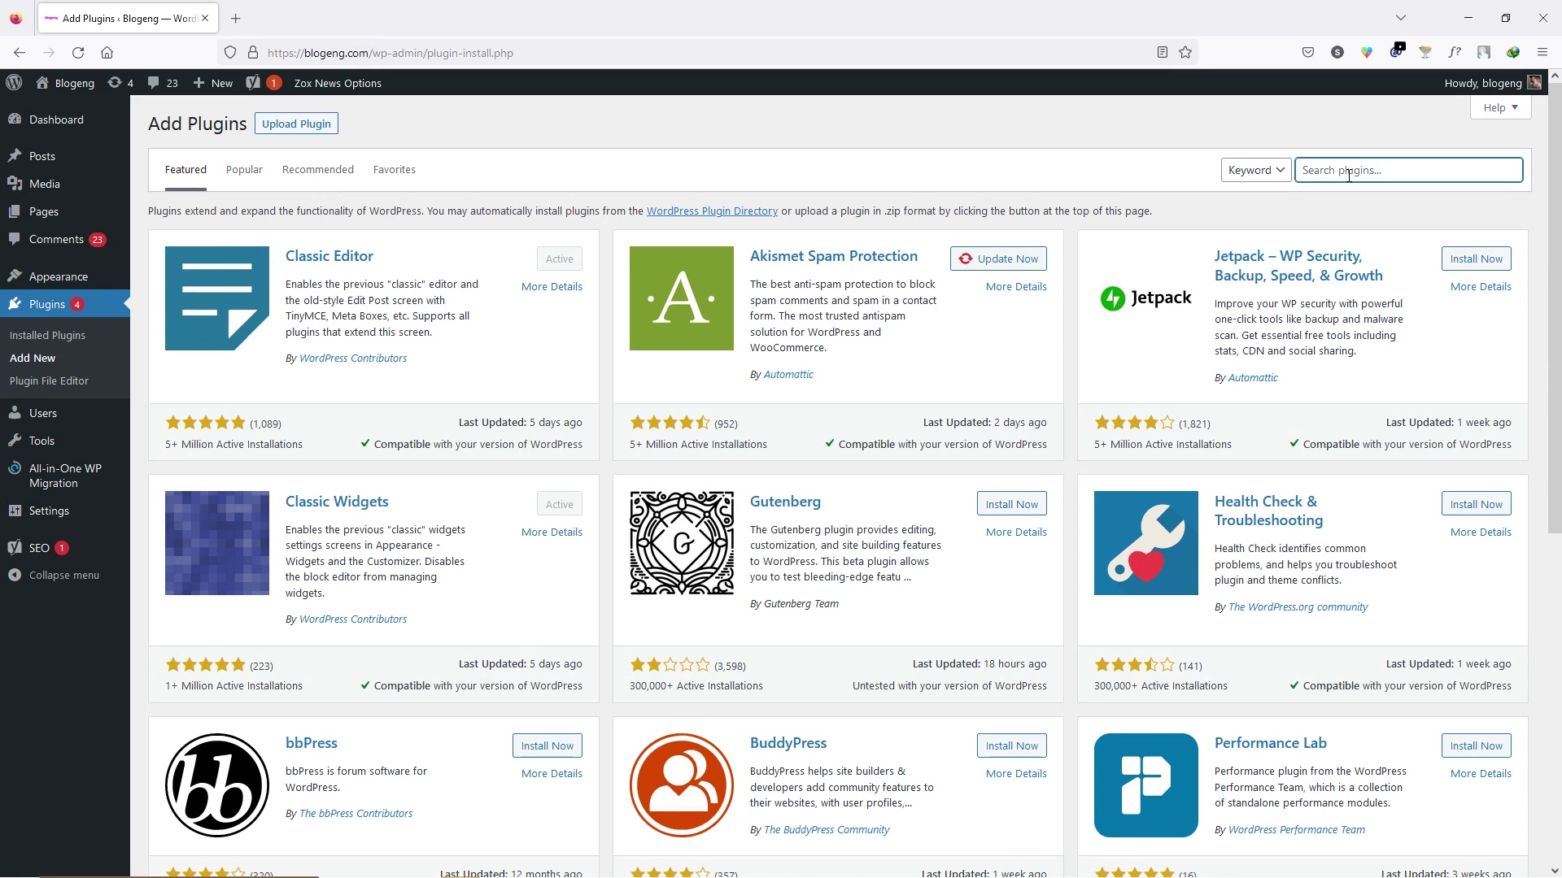
{"action": "type", "text": "wpvivid"}
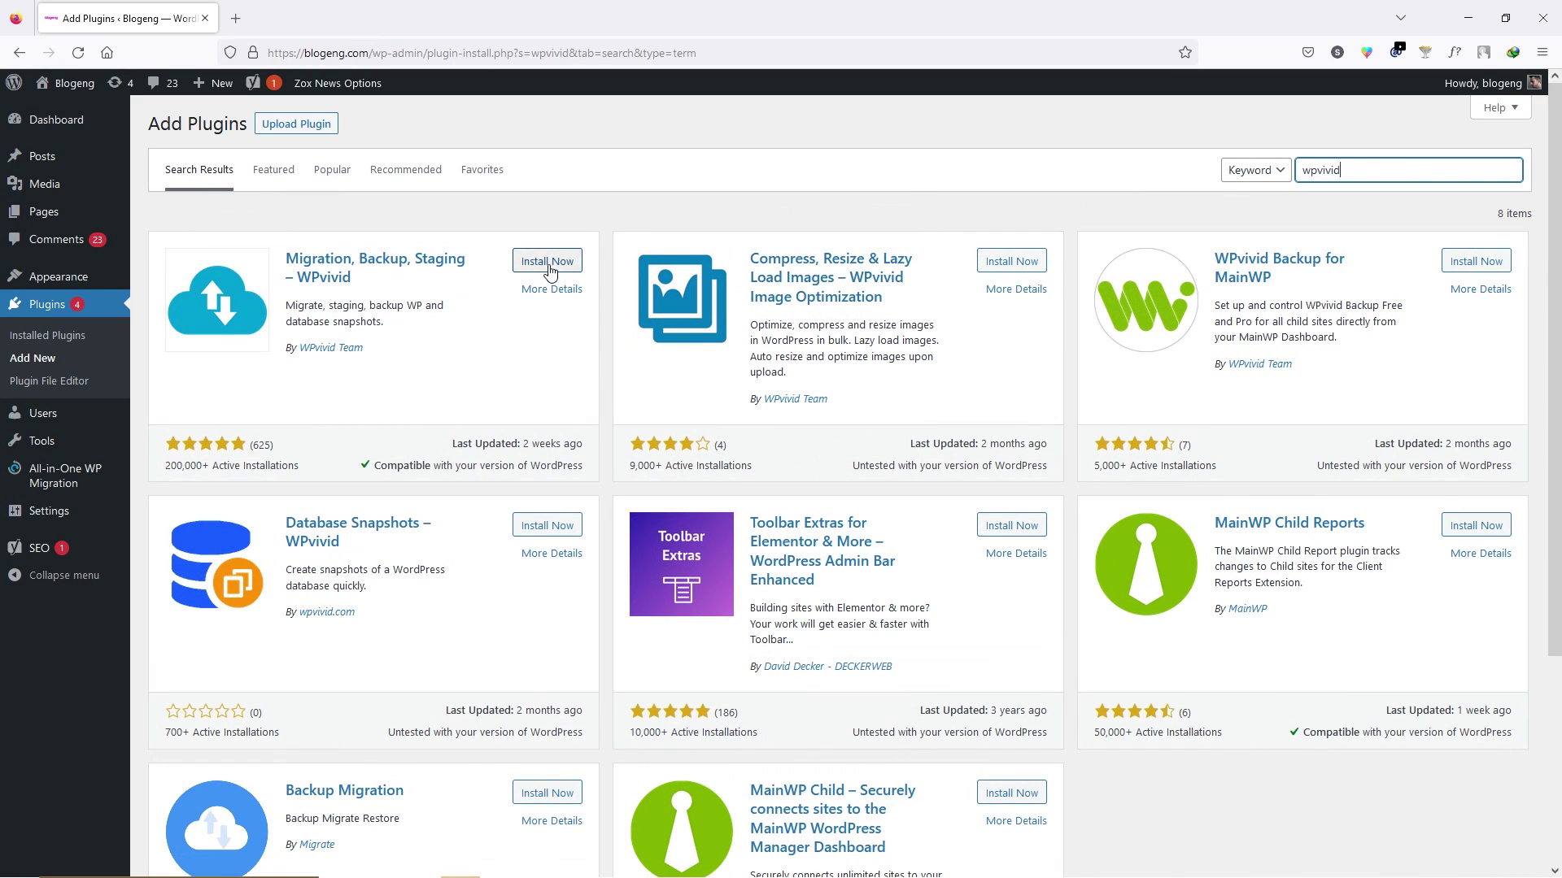
{"action": "left_click", "coordinate": [549, 271]}
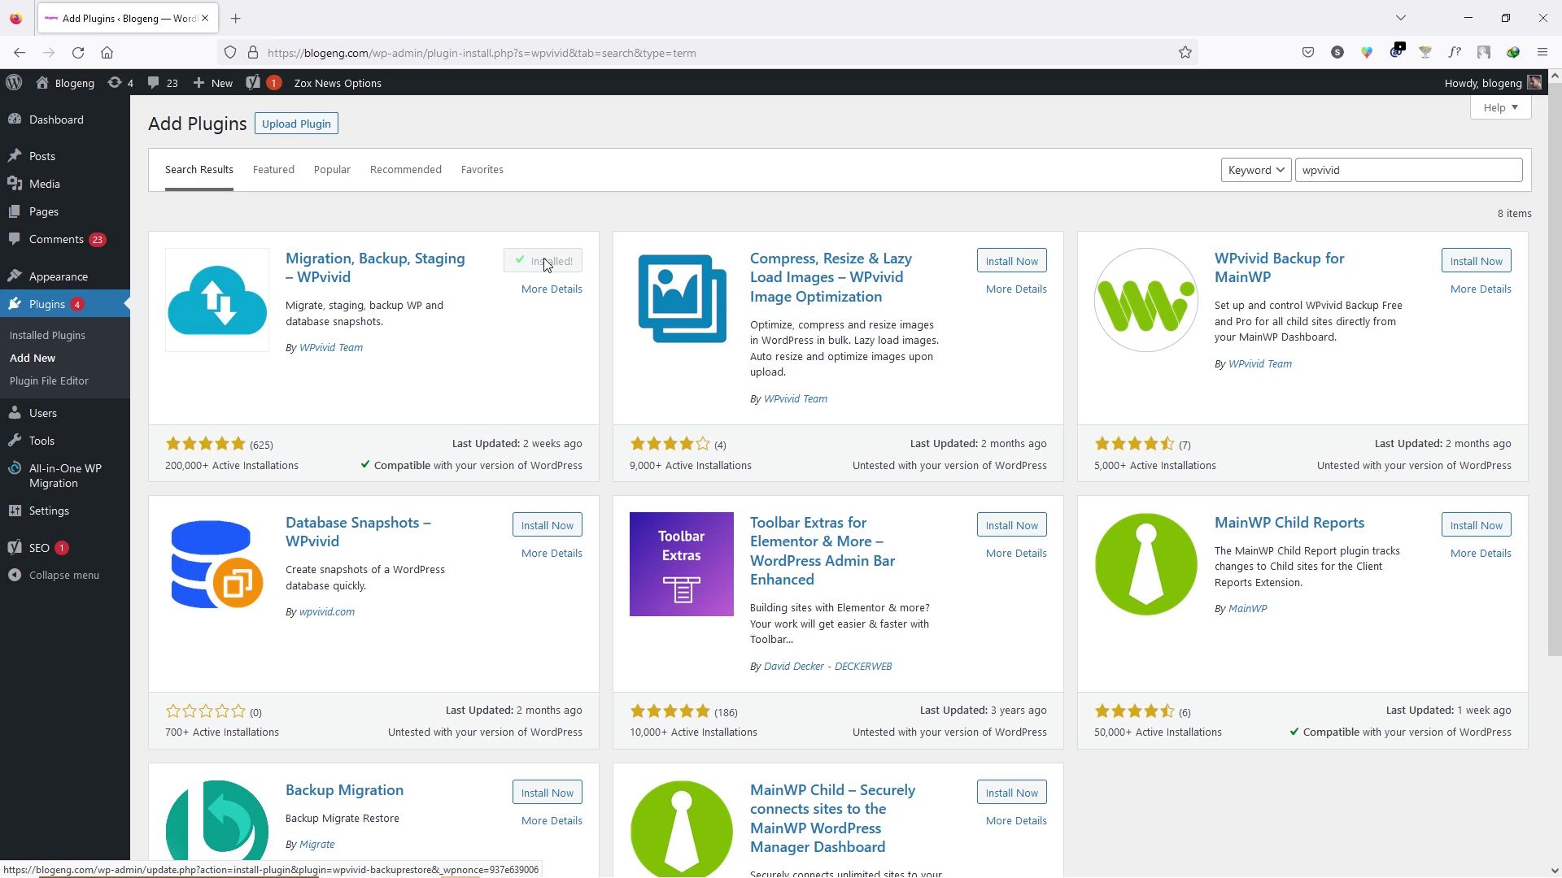
{"action": "left_click", "coordinate": [555, 268]}
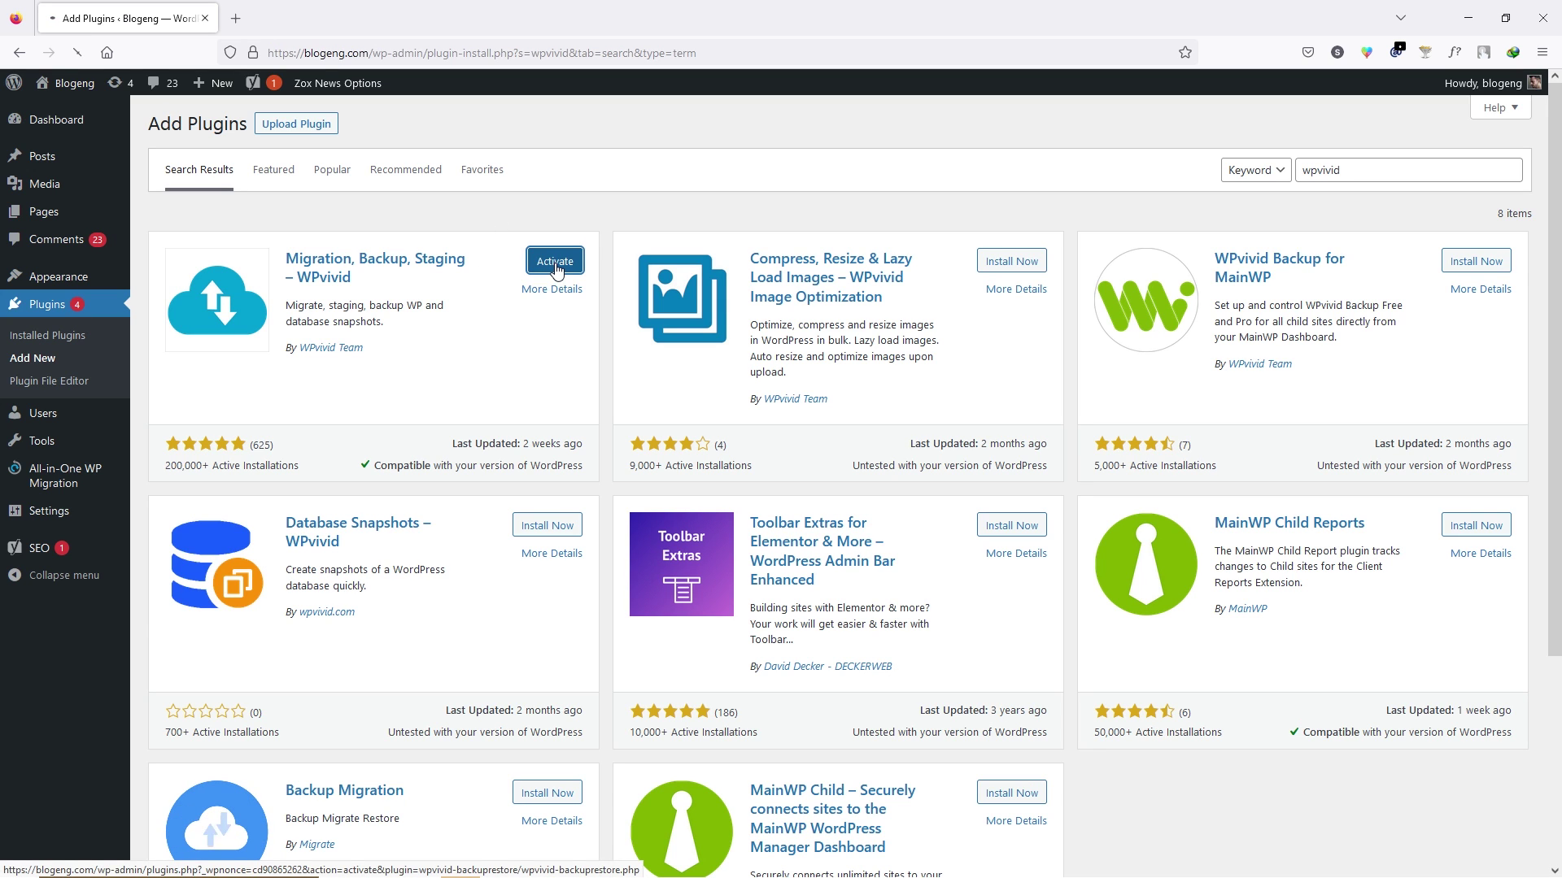
{"action": "left_click", "coordinate": [731, 160]}
{"action": "left_click", "coordinate": [187, 283]}
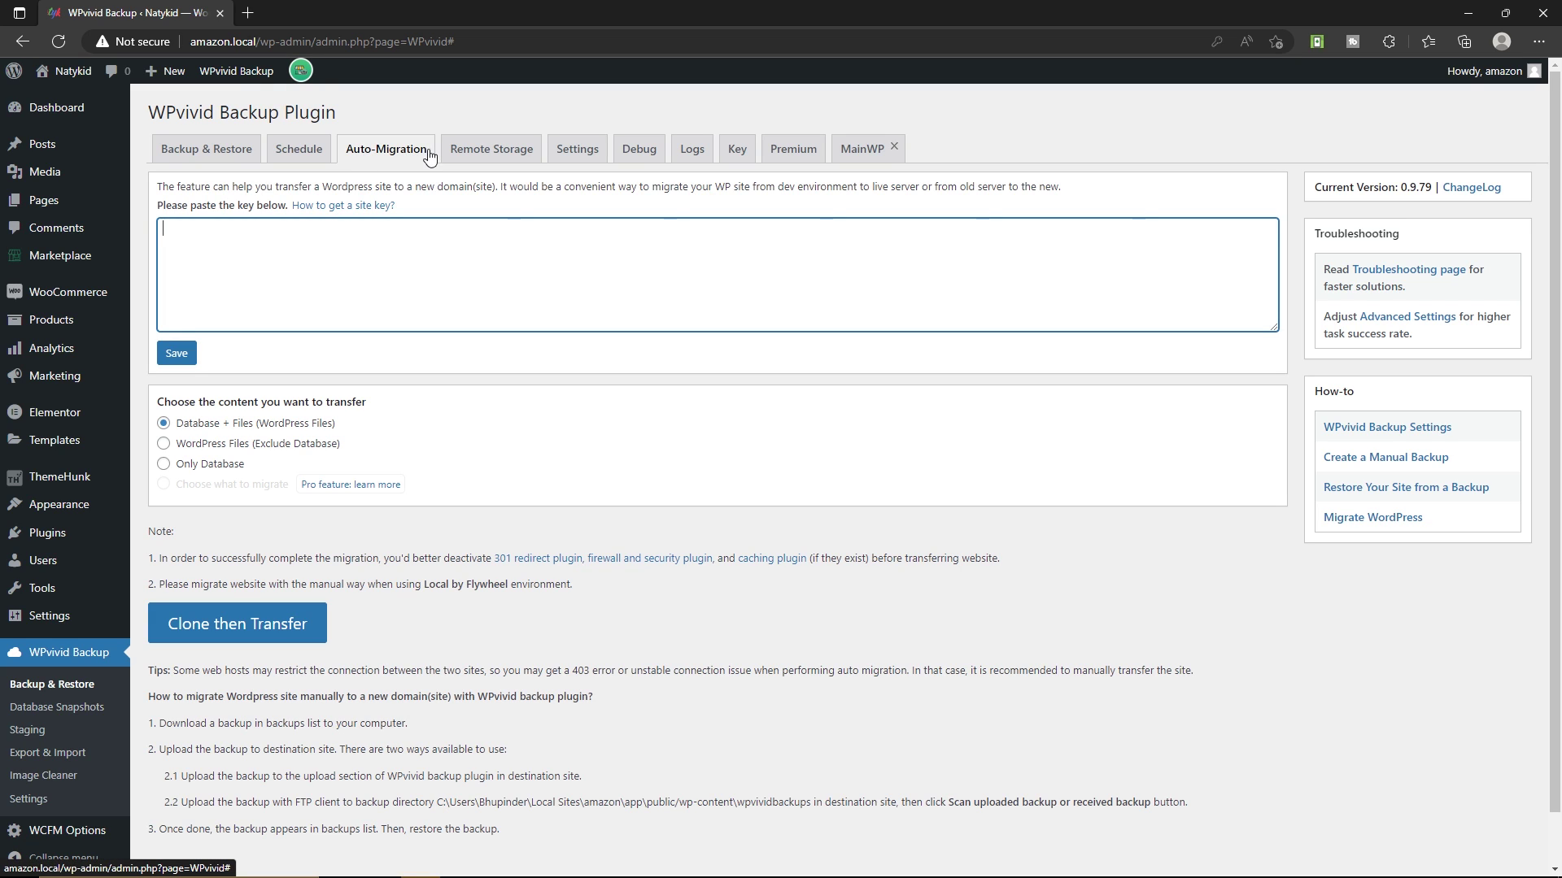
Step: Paste and save Blogeng's key, then start cloning and transferring the site to blogeng.com
{"action": "right_click", "coordinate": [359, 260]}
{"action": "left_click", "coordinate": [393, 393]}
{"action": "left_click", "coordinate": [179, 354]}
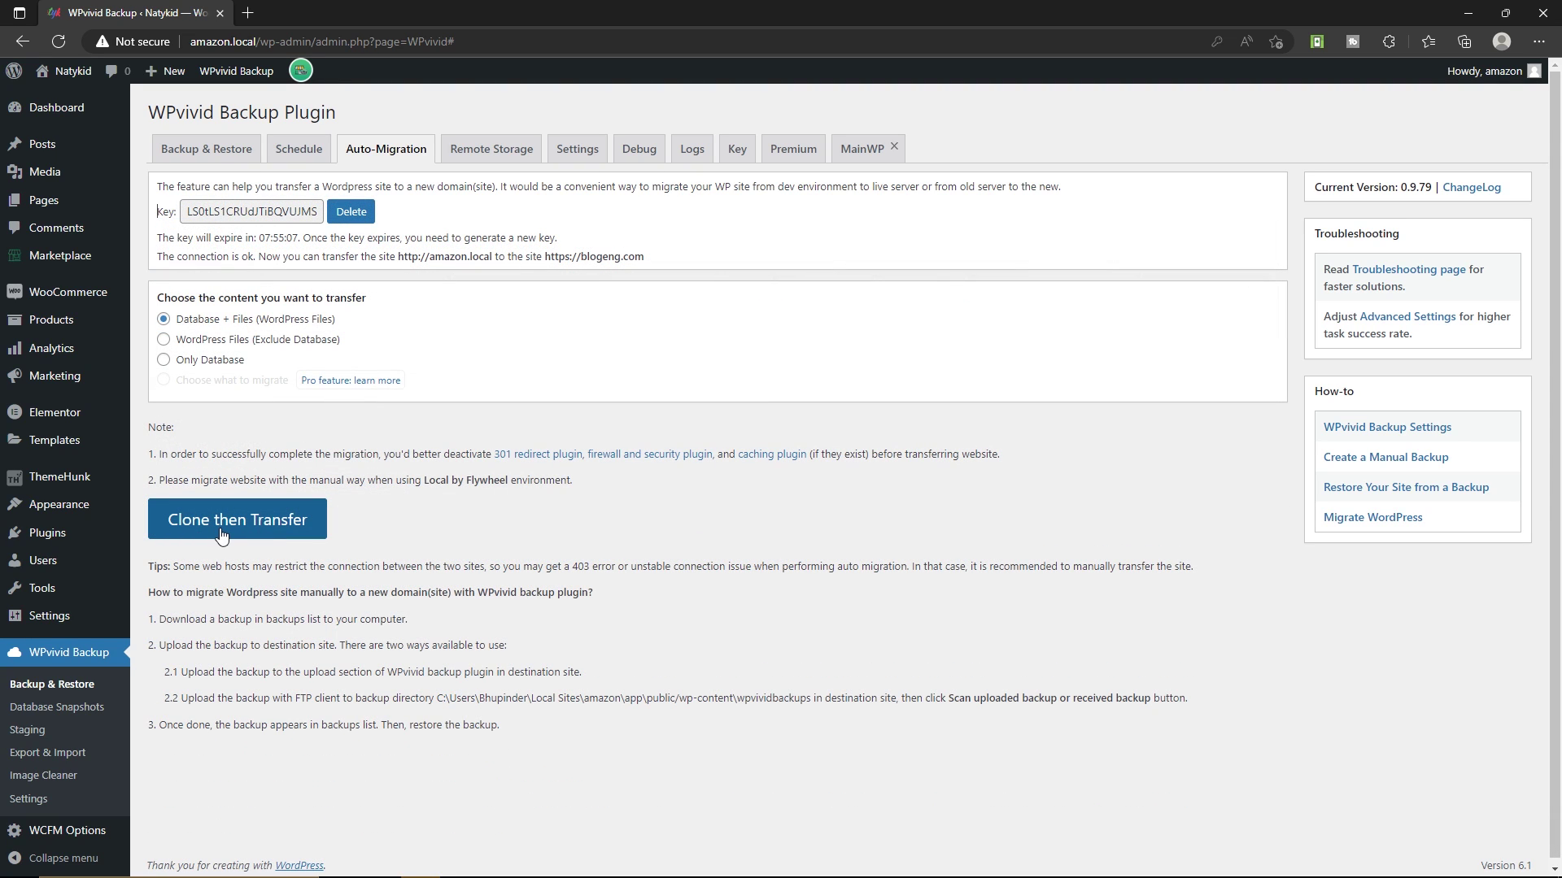
{"action": "left_click", "coordinate": [248, 528]}
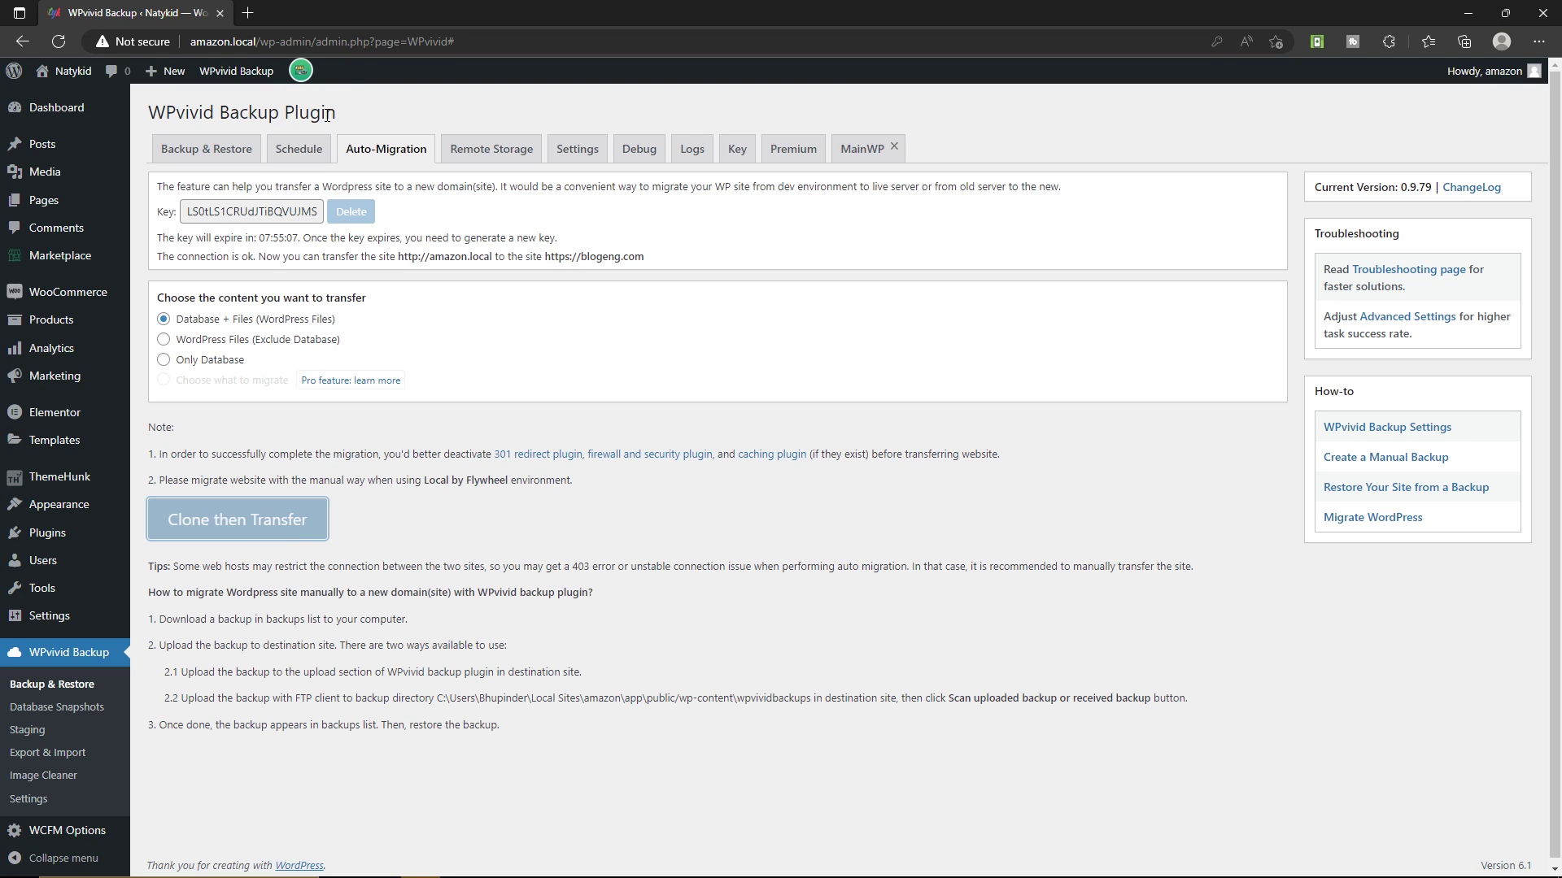
{"action": "right_click", "coordinate": [68, 97]}
{"action": "left_click", "coordinate": [111, 115]}
{"action": "left_click", "coordinate": [281, 10]}
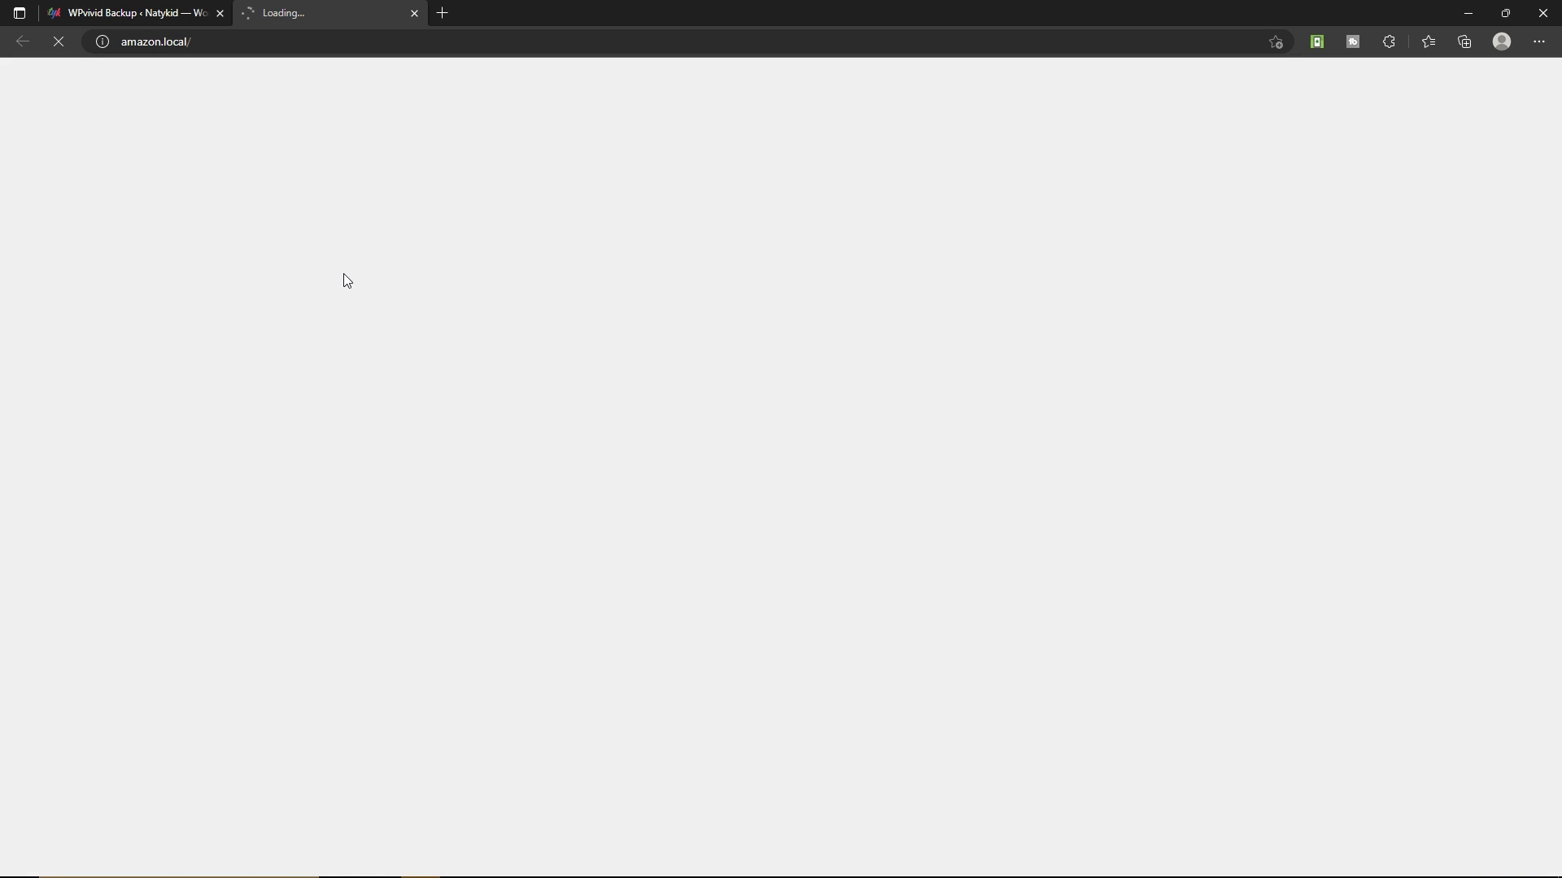
{"action": "scroll", "coordinate": [707, 418], "scroll_direction": "down", "scroll_amount": 10}
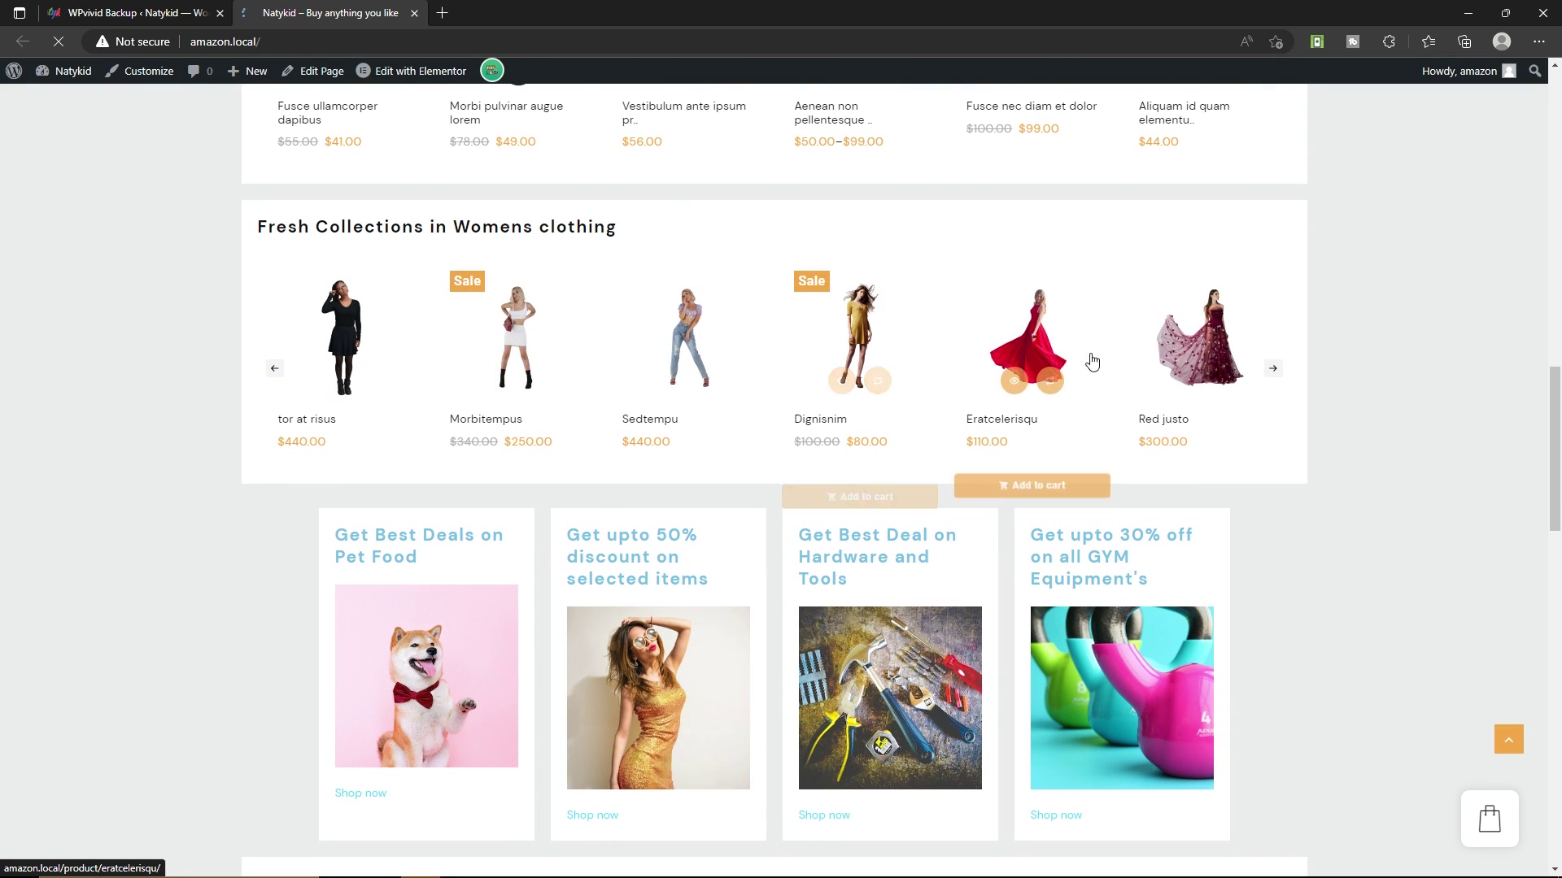
{"action": "scroll", "coordinate": [597, 480], "scroll_direction": "down", "scroll_amount": 7}
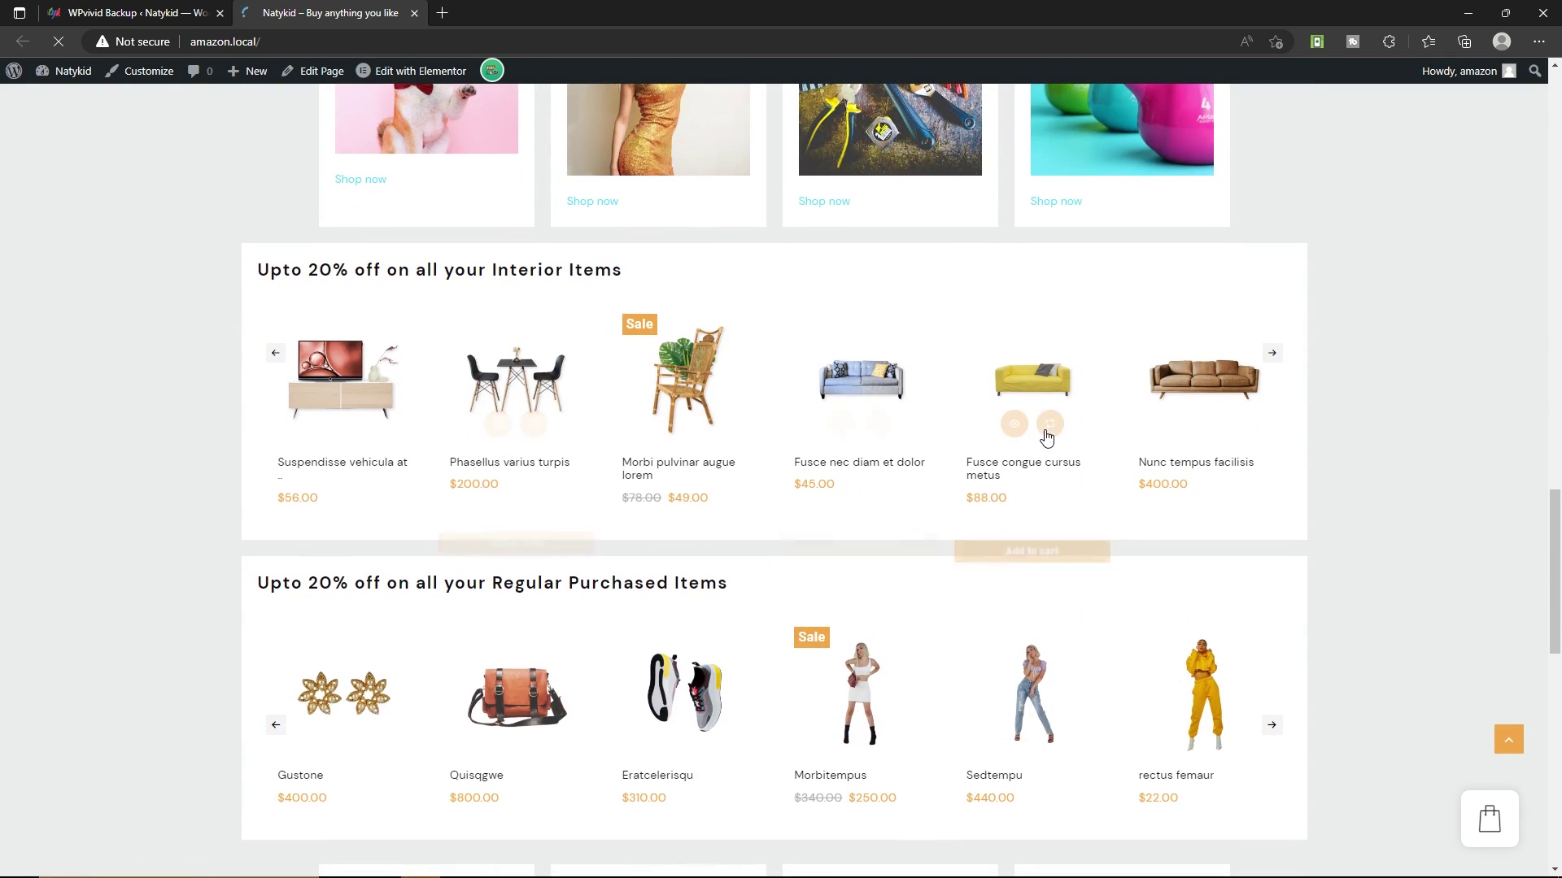
{"action": "scroll", "coordinate": [756, 480], "scroll_direction": "up", "scroll_amount": 15}
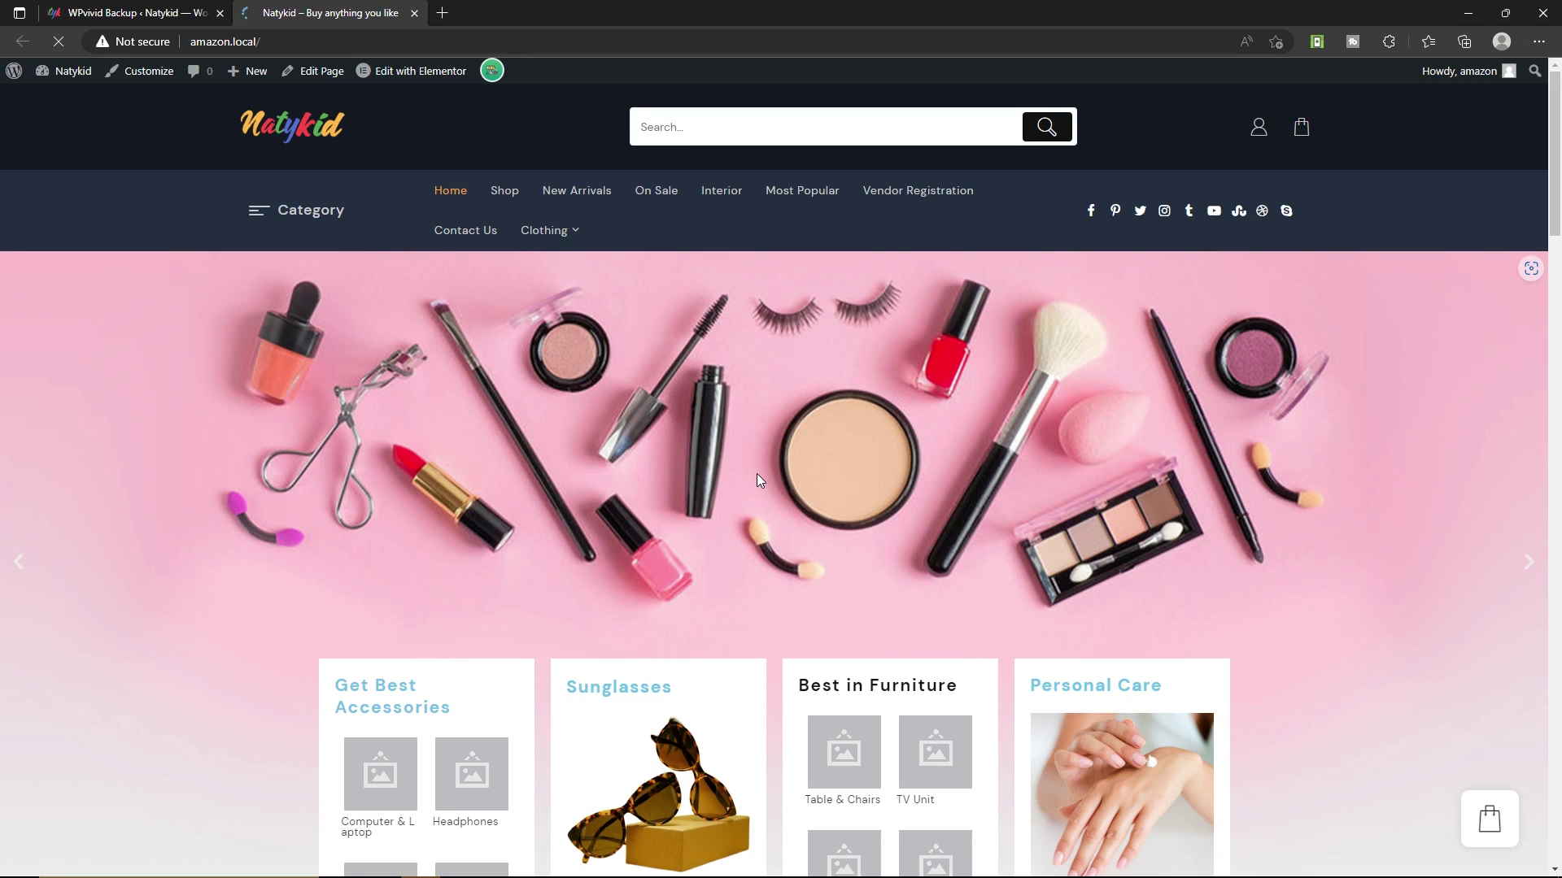
{"action": "left_click", "coordinate": [414, 13]}
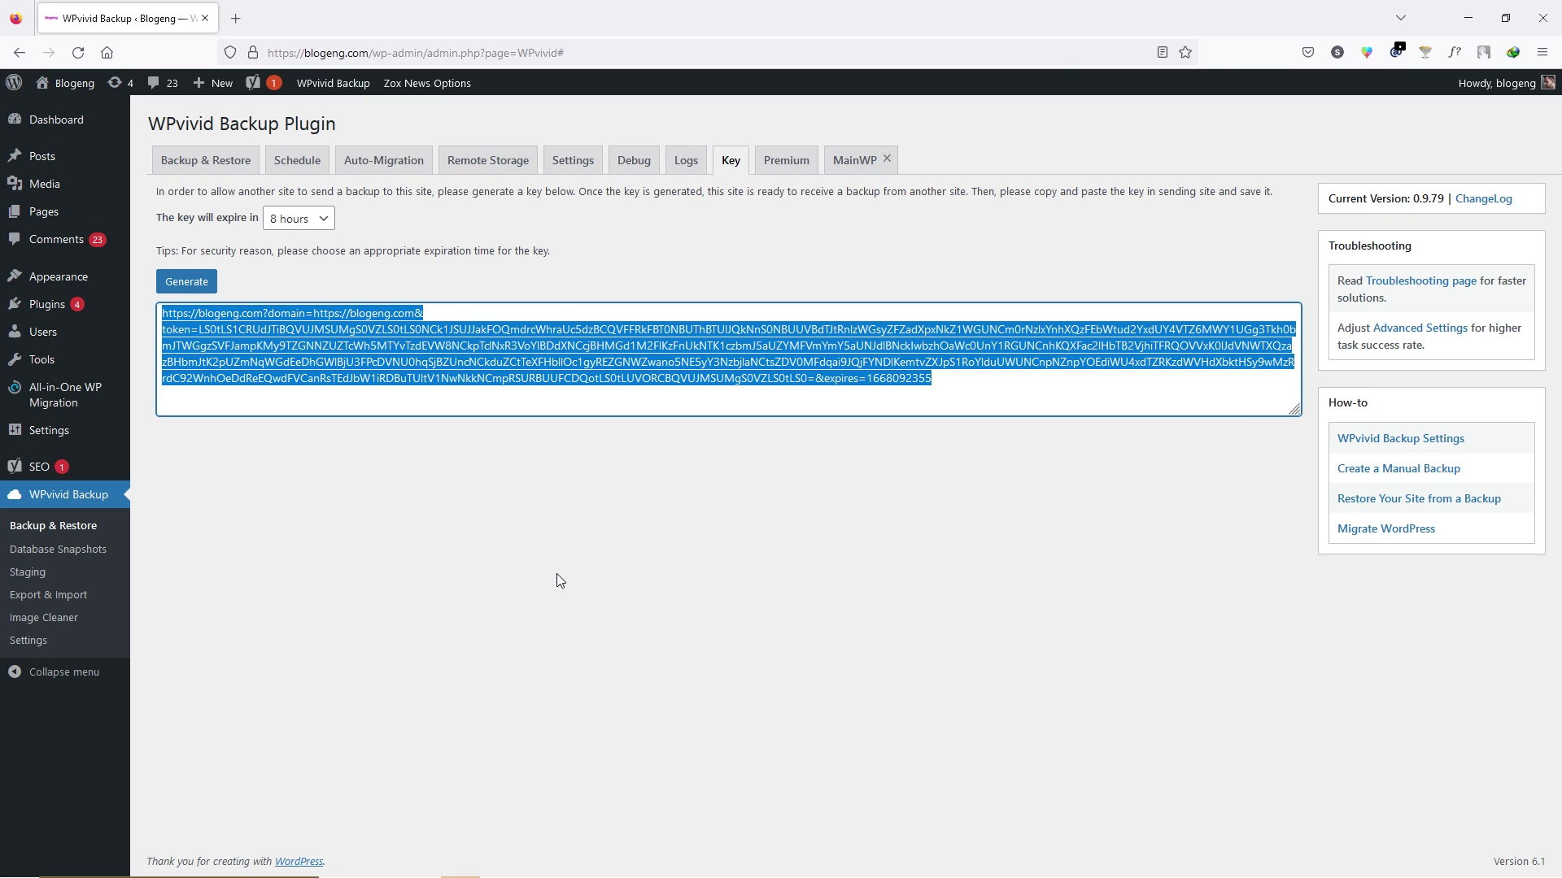
Step: Scan for the received migration backup and restore it onto blogeng.com, confirming each prompt
{"action": "left_click", "coordinate": [208, 169]}
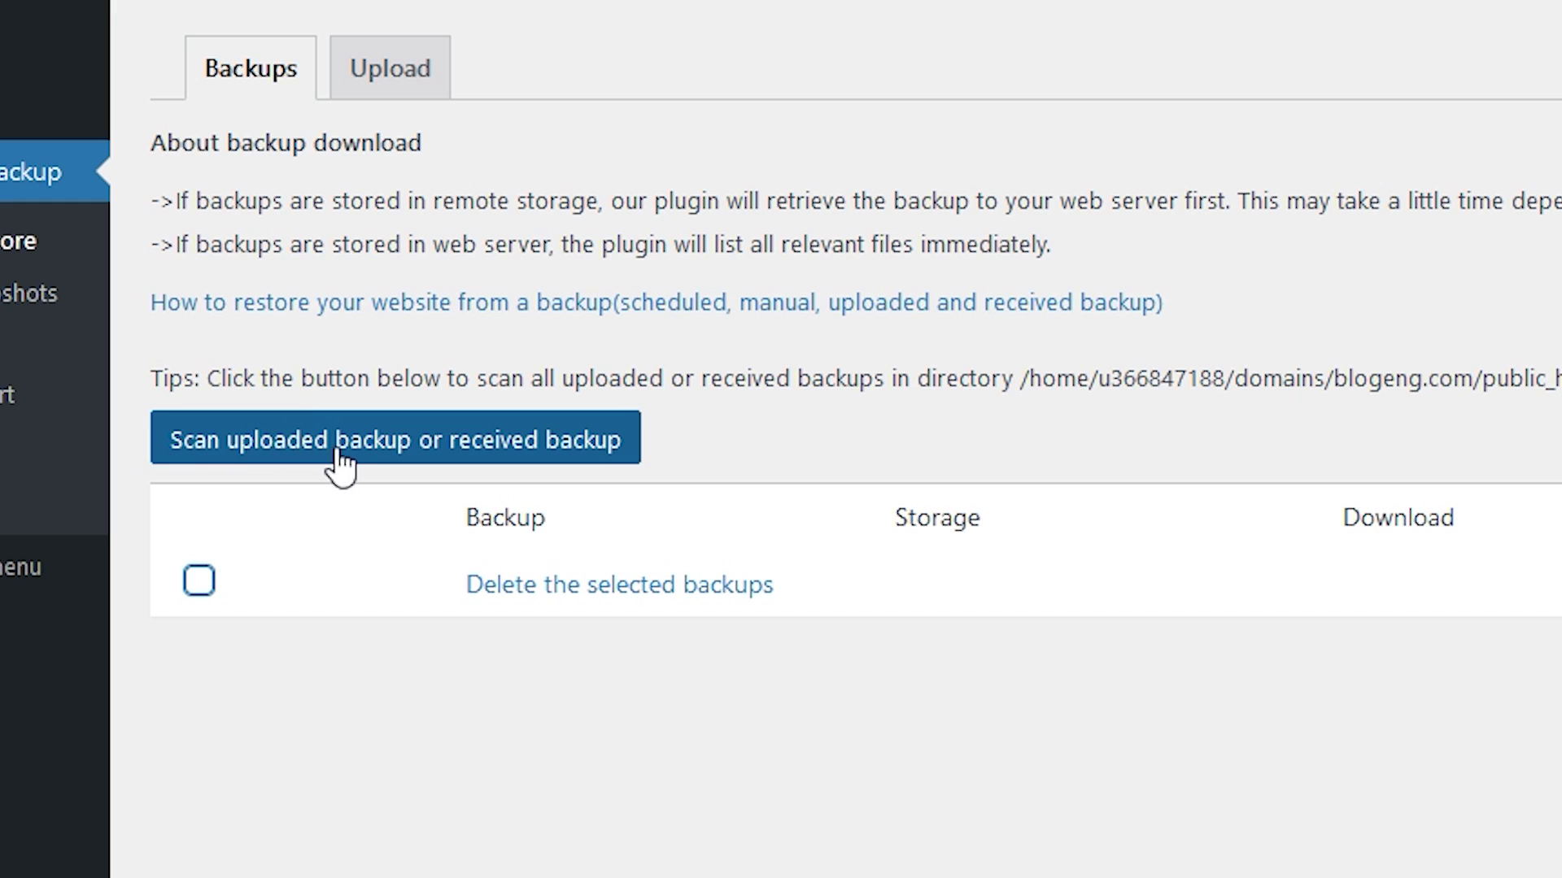
{"action": "left_click", "coordinate": [504, 457]}
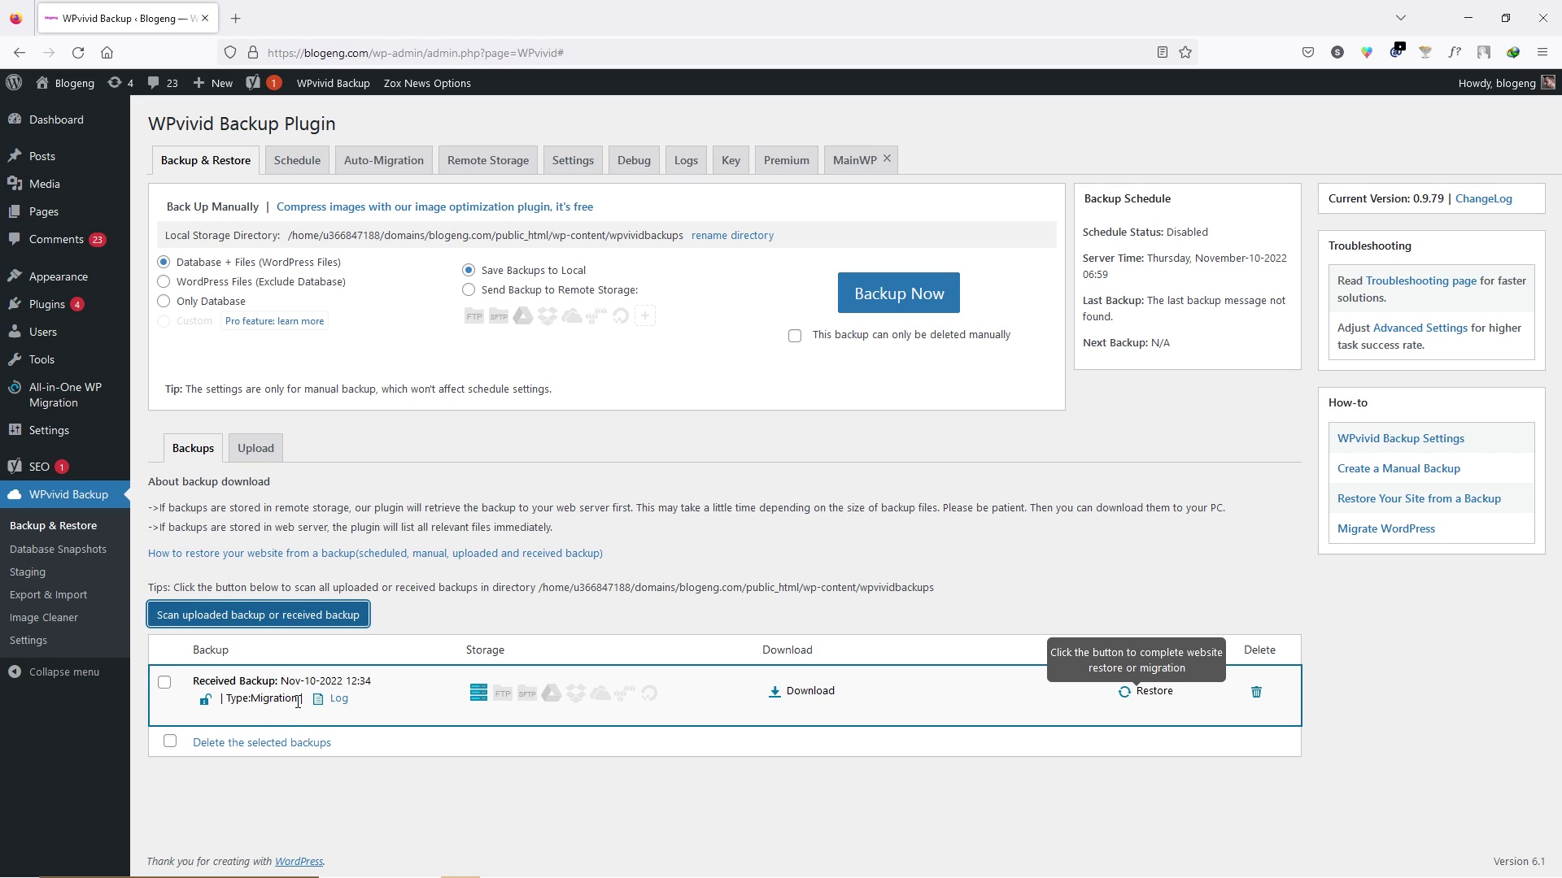
{"action": "left_click", "coordinate": [1154, 693]}
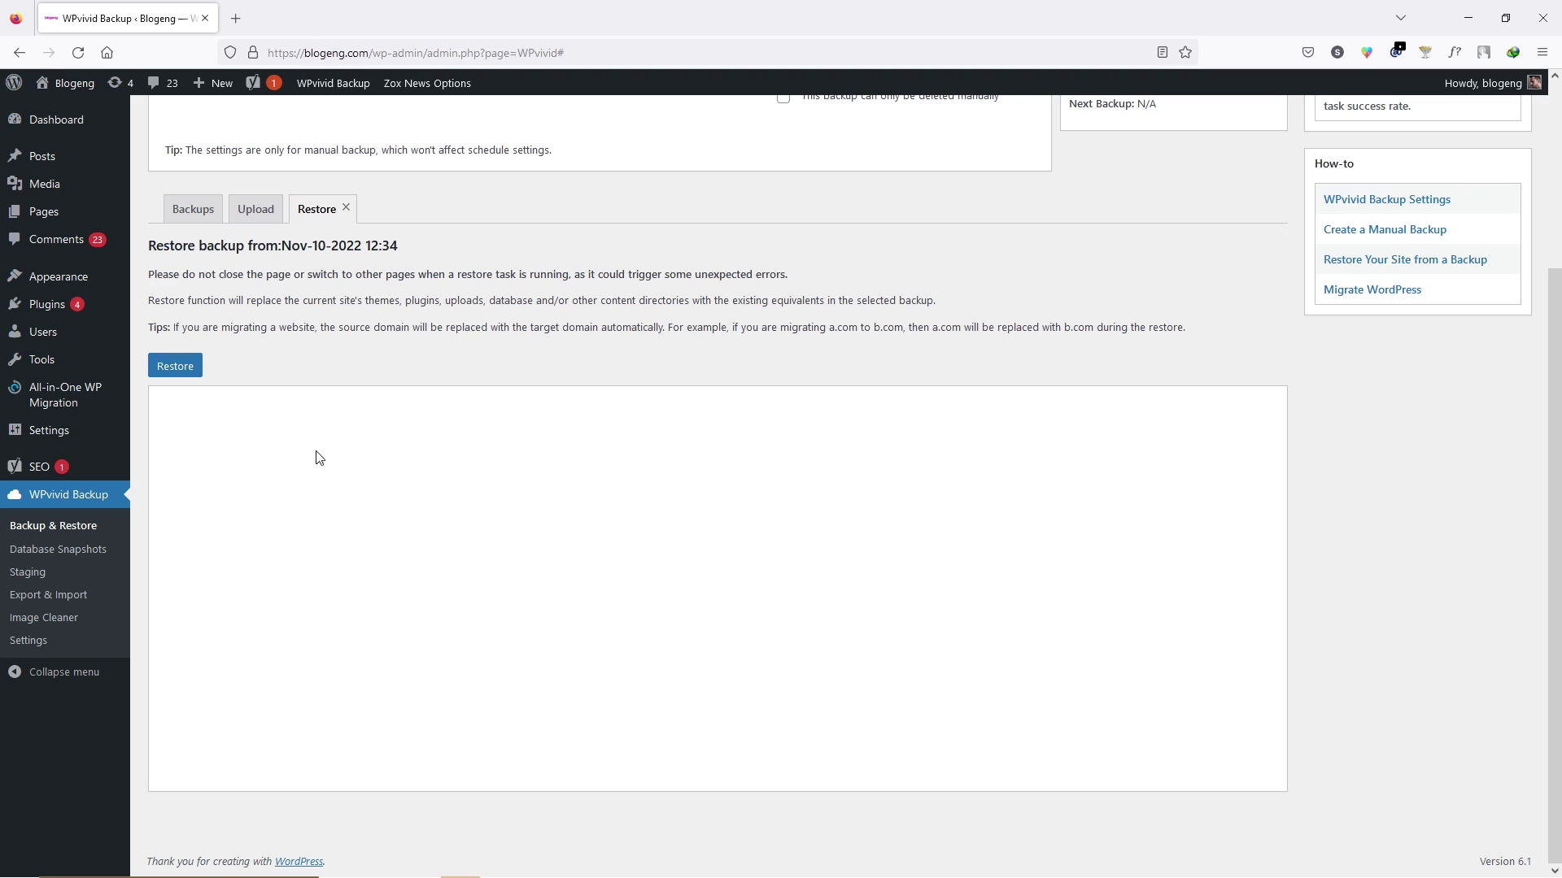
{"action": "left_click", "coordinate": [188, 375]}
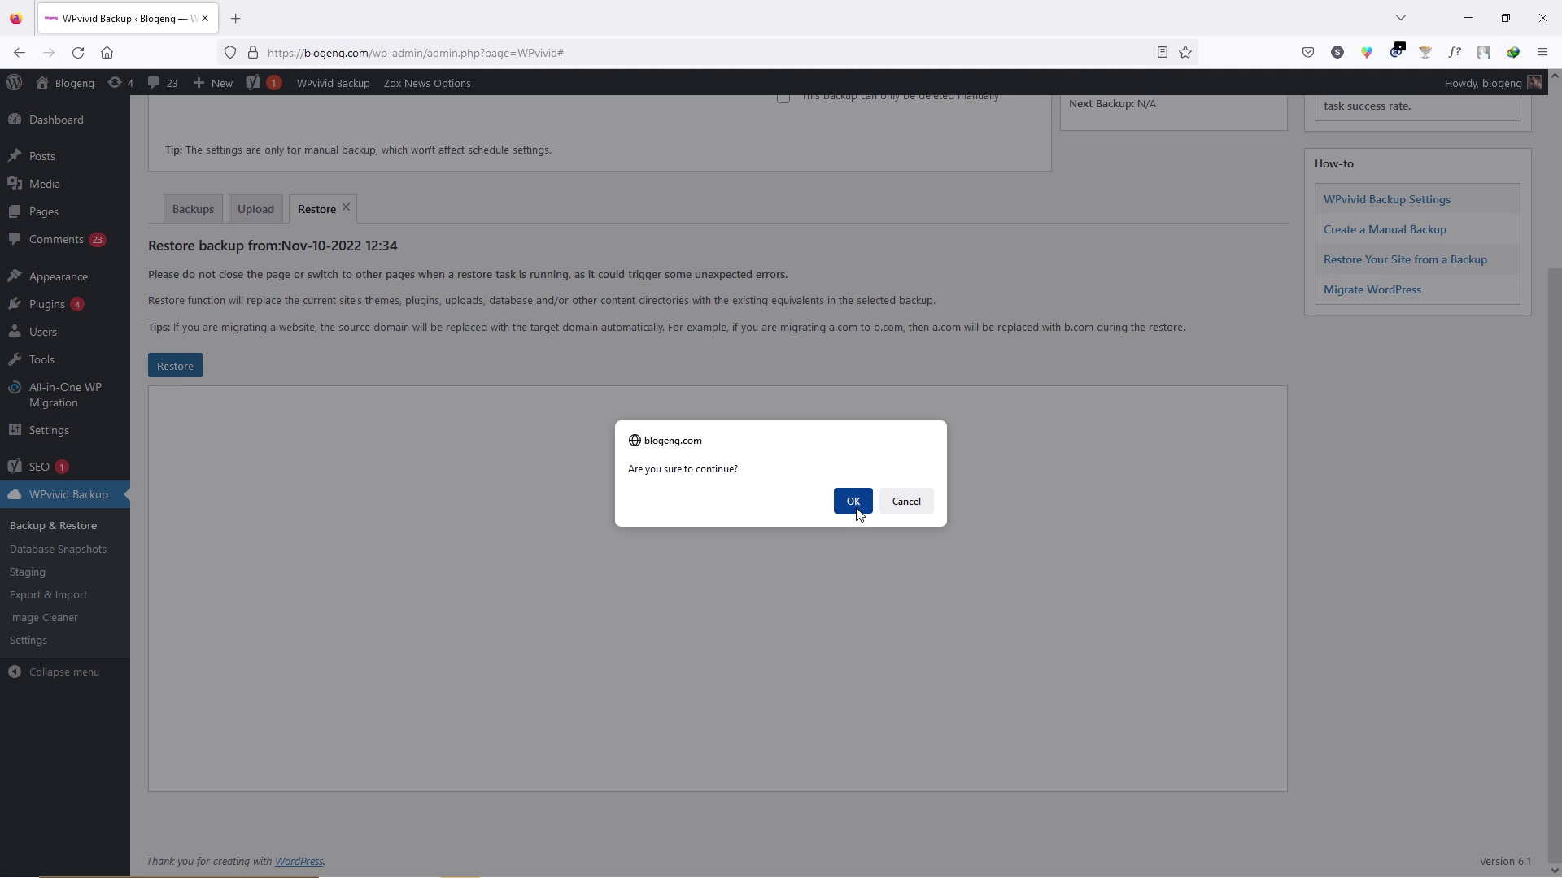
{"action": "left_click", "coordinate": [851, 504]}
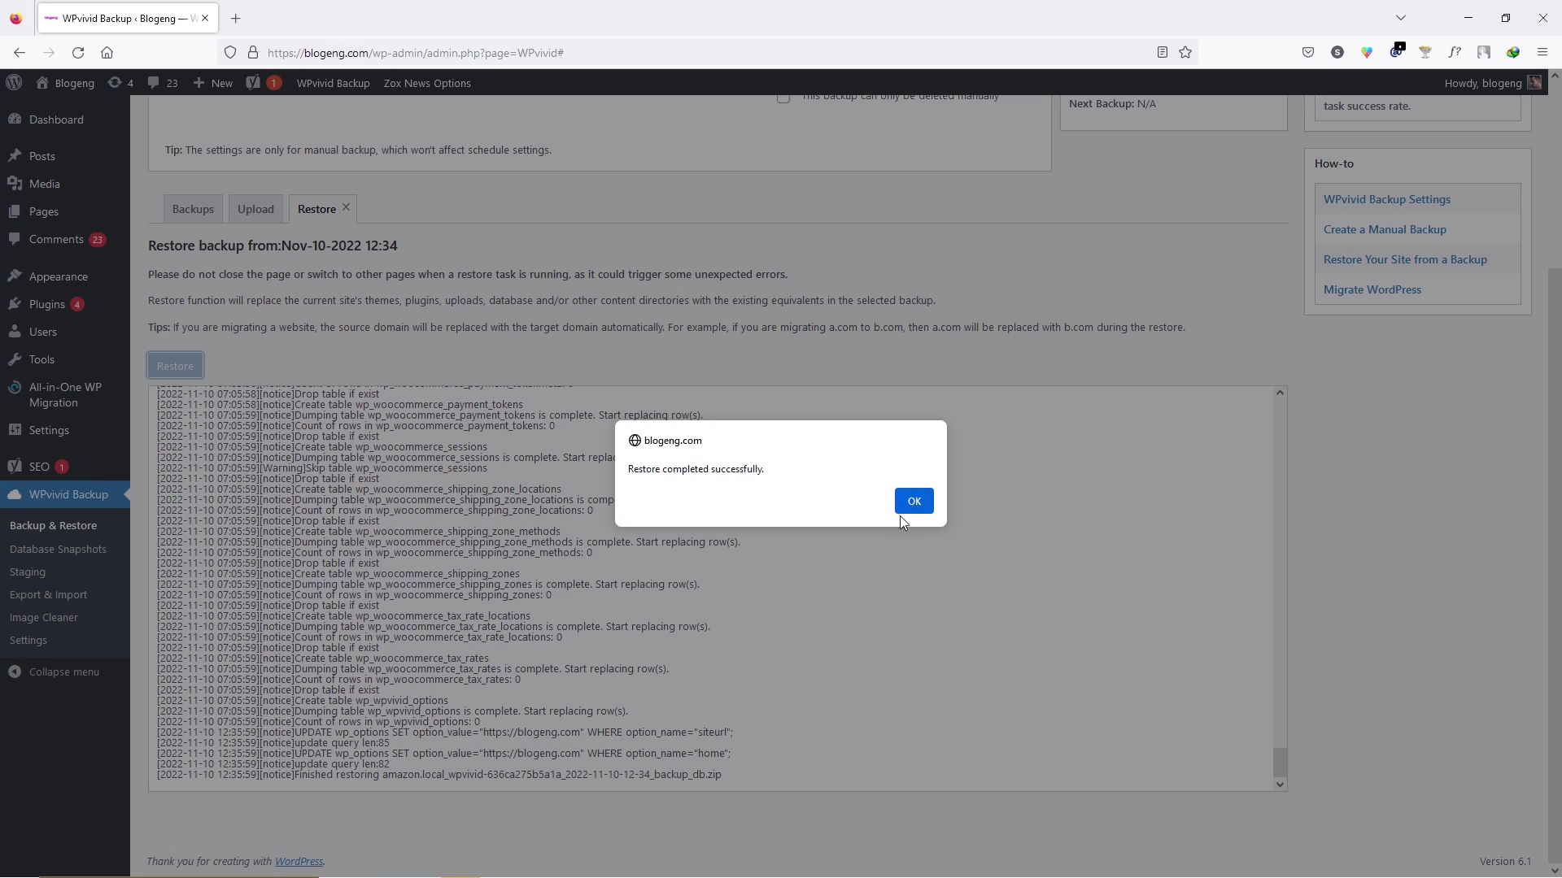
{"action": "left_click", "coordinate": [922, 510]}
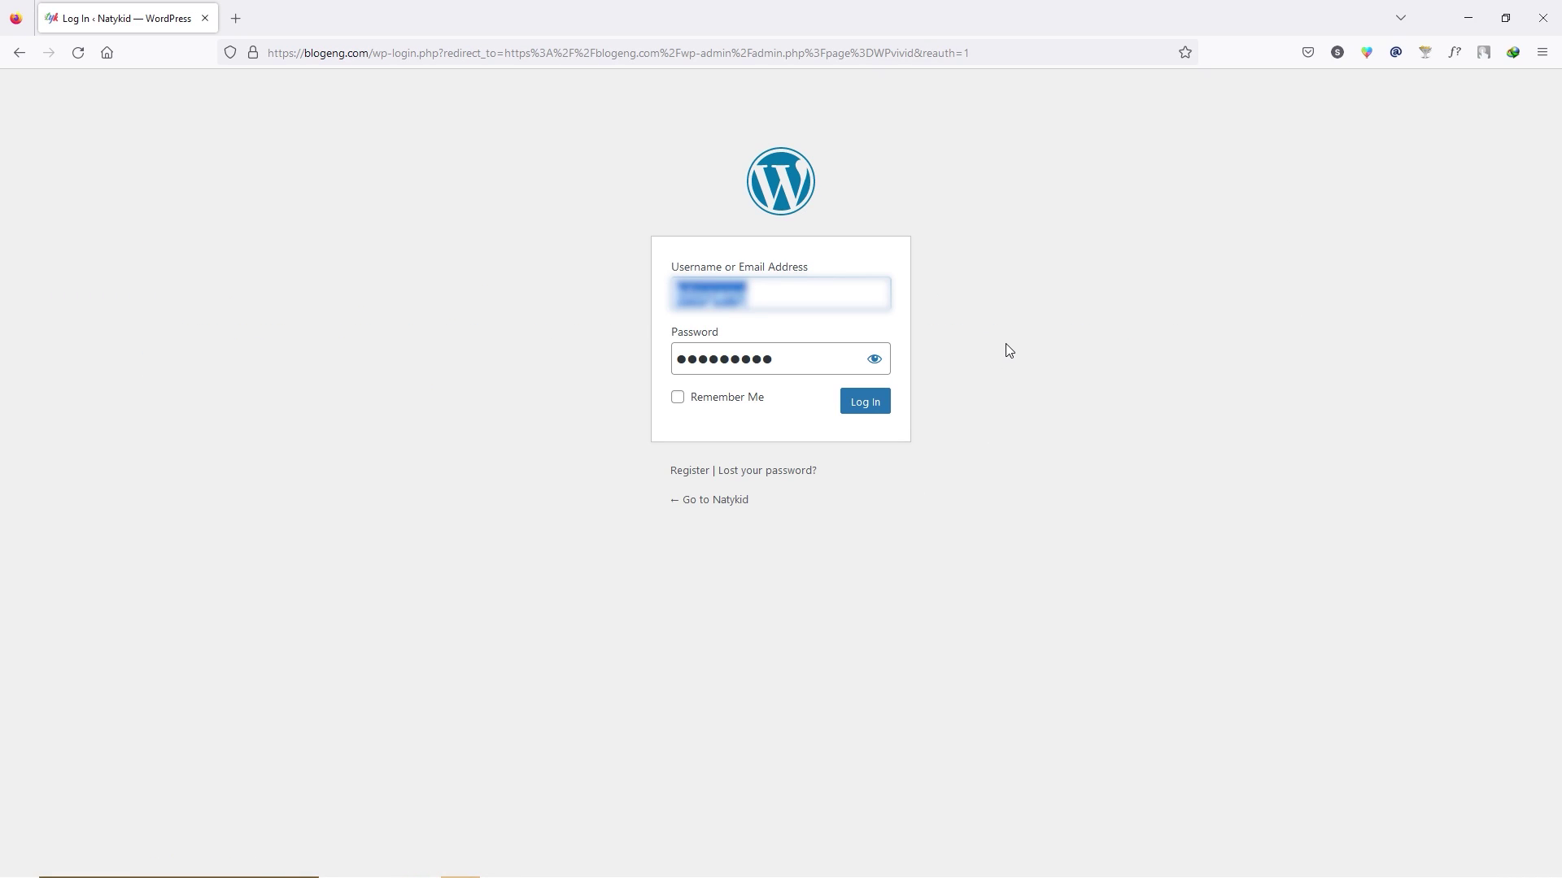
Step: Log in to blogeng.com with the original site's admin username and password
{"action": "left_click", "coordinate": [880, 404]}
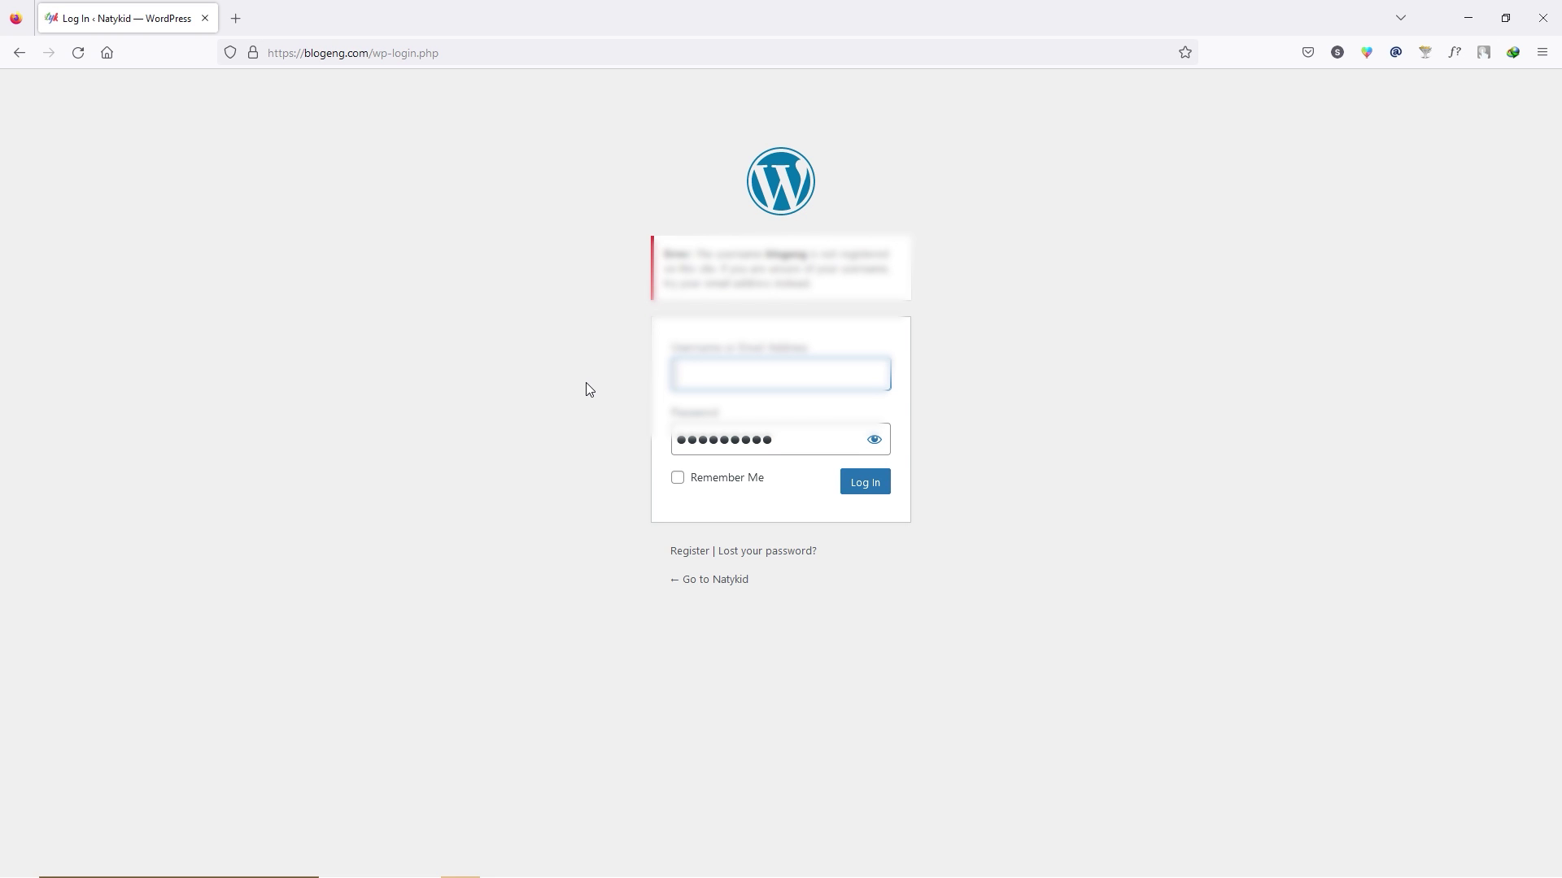
{"action": "type", "text": "amazon"}
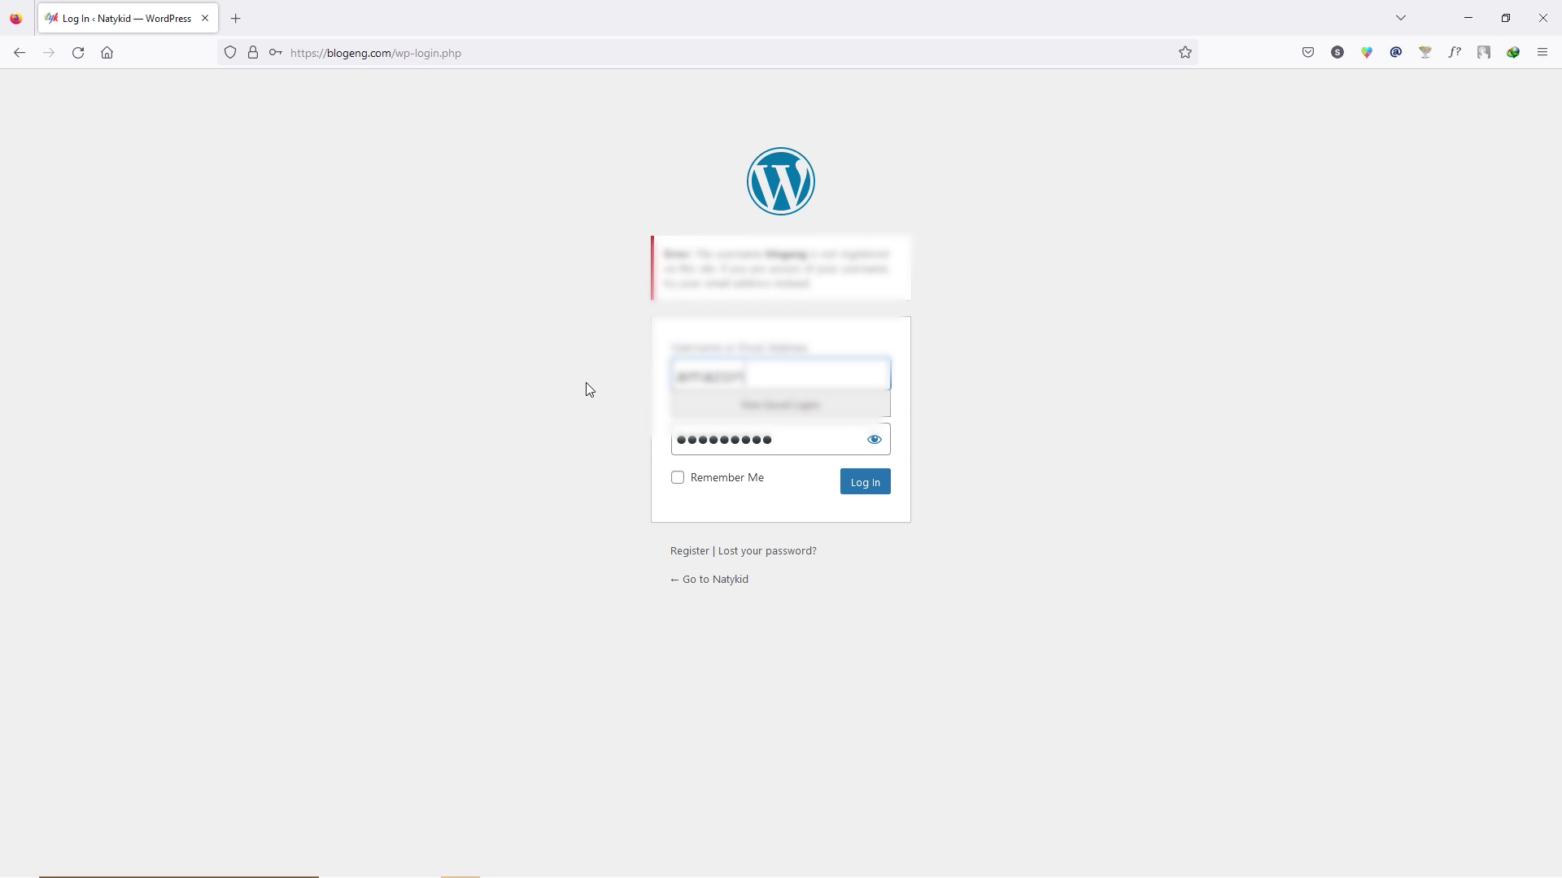
{"action": "left_click", "coordinate": [731, 439]}
{"action": "key", "text": "ctrl+a"}
{"action": "type", "text": "•••••••••••"}
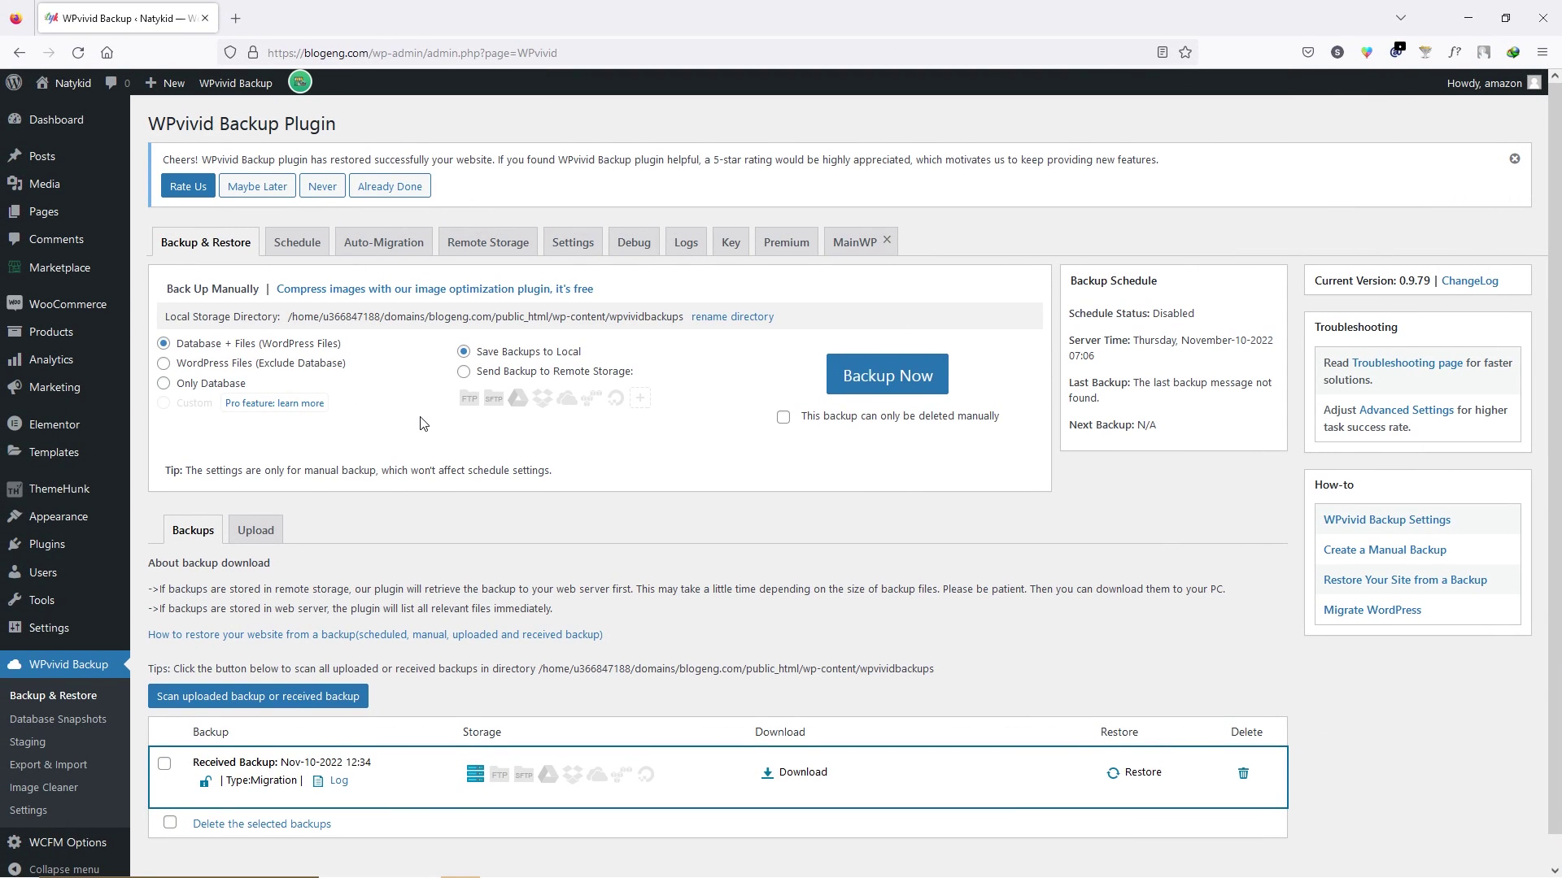
{"action": "mouse_move", "coordinate": [71, 87]}
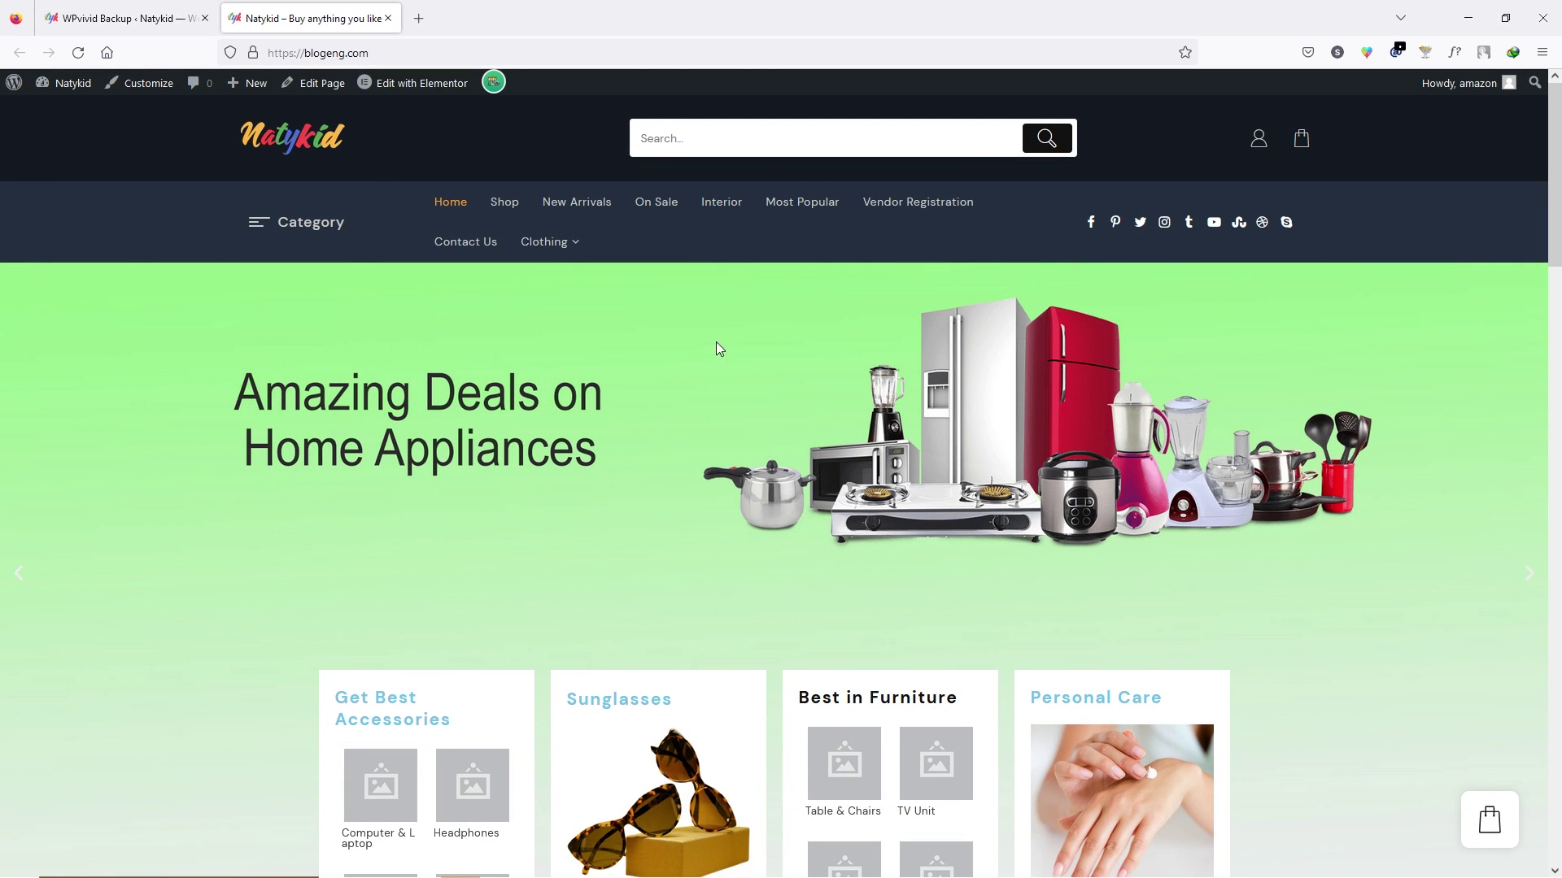
Step: Scroll through the migrated Natykid storefront, then return to the amazon.local backup tab
{"action": "scroll", "coordinate": [725, 355], "scroll_direction": "down", "scroll_amount": 15}
{"action": "scroll", "coordinate": [646, 393], "scroll_direction": "down", "scroll_amount": 14}
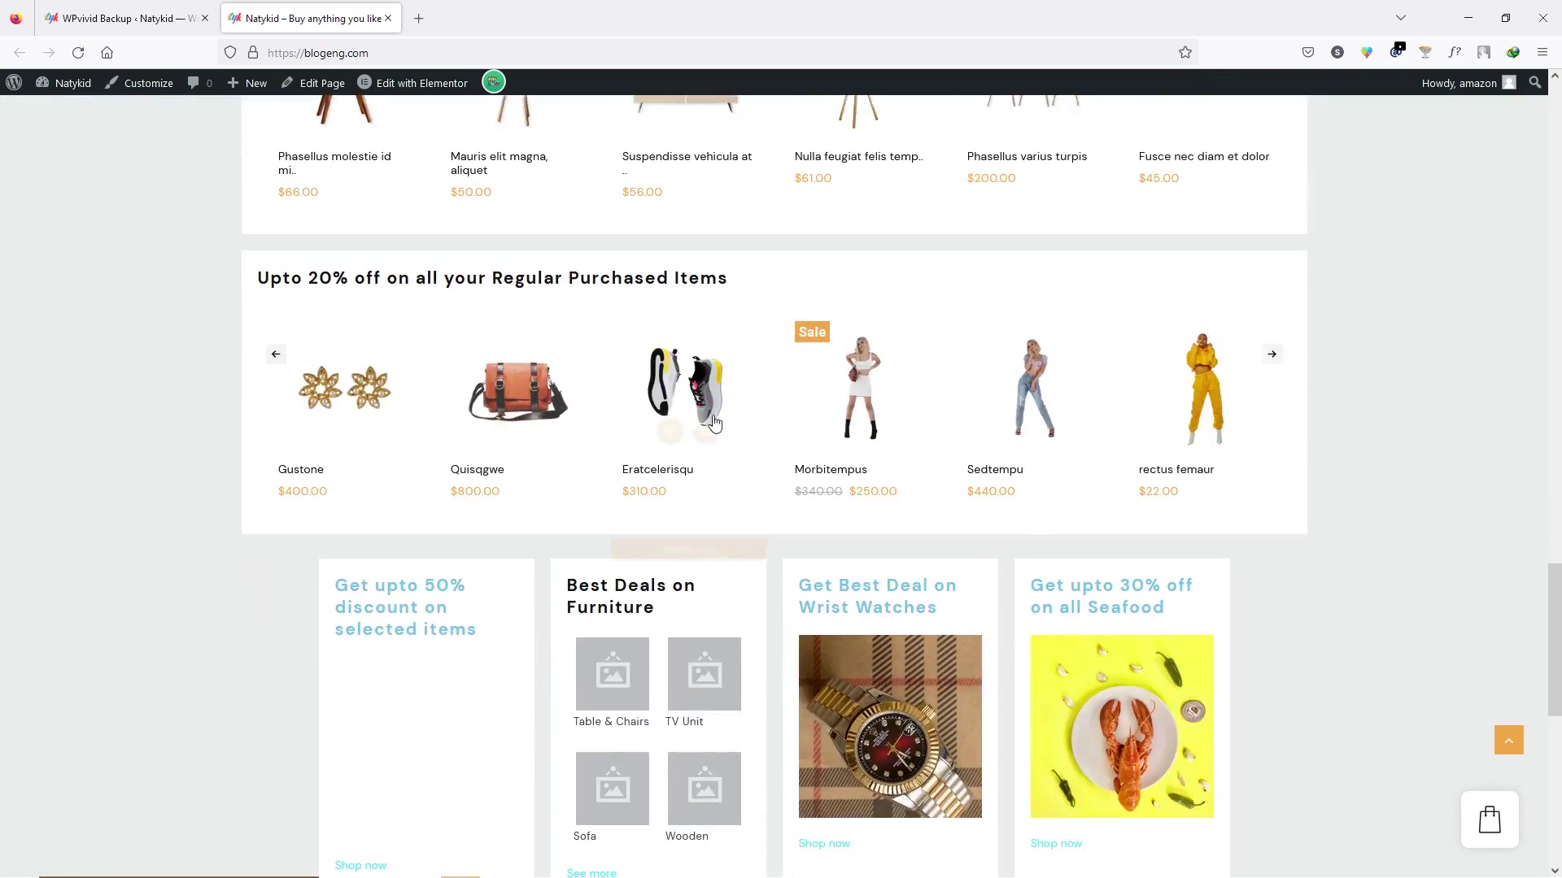
{"action": "scroll", "coordinate": [663, 481], "scroll_direction": "up", "scroll_amount": 5}
{"action": "scroll", "coordinate": [820, 460], "scroll_direction": "up", "scroll_amount": 20}
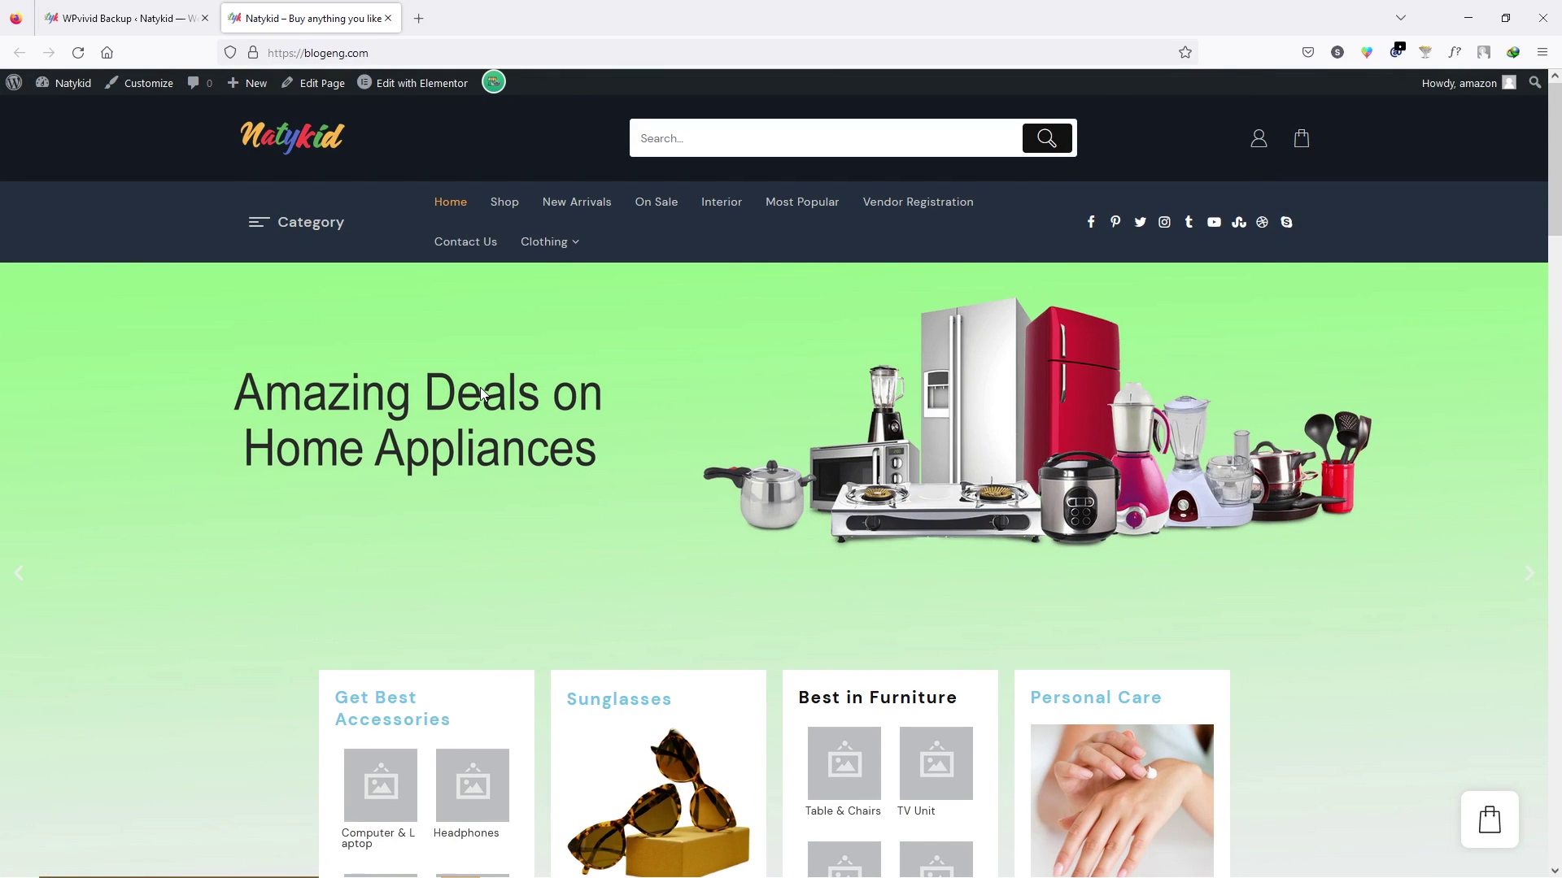
{"action": "key", "text": "ctrl+Tab"}
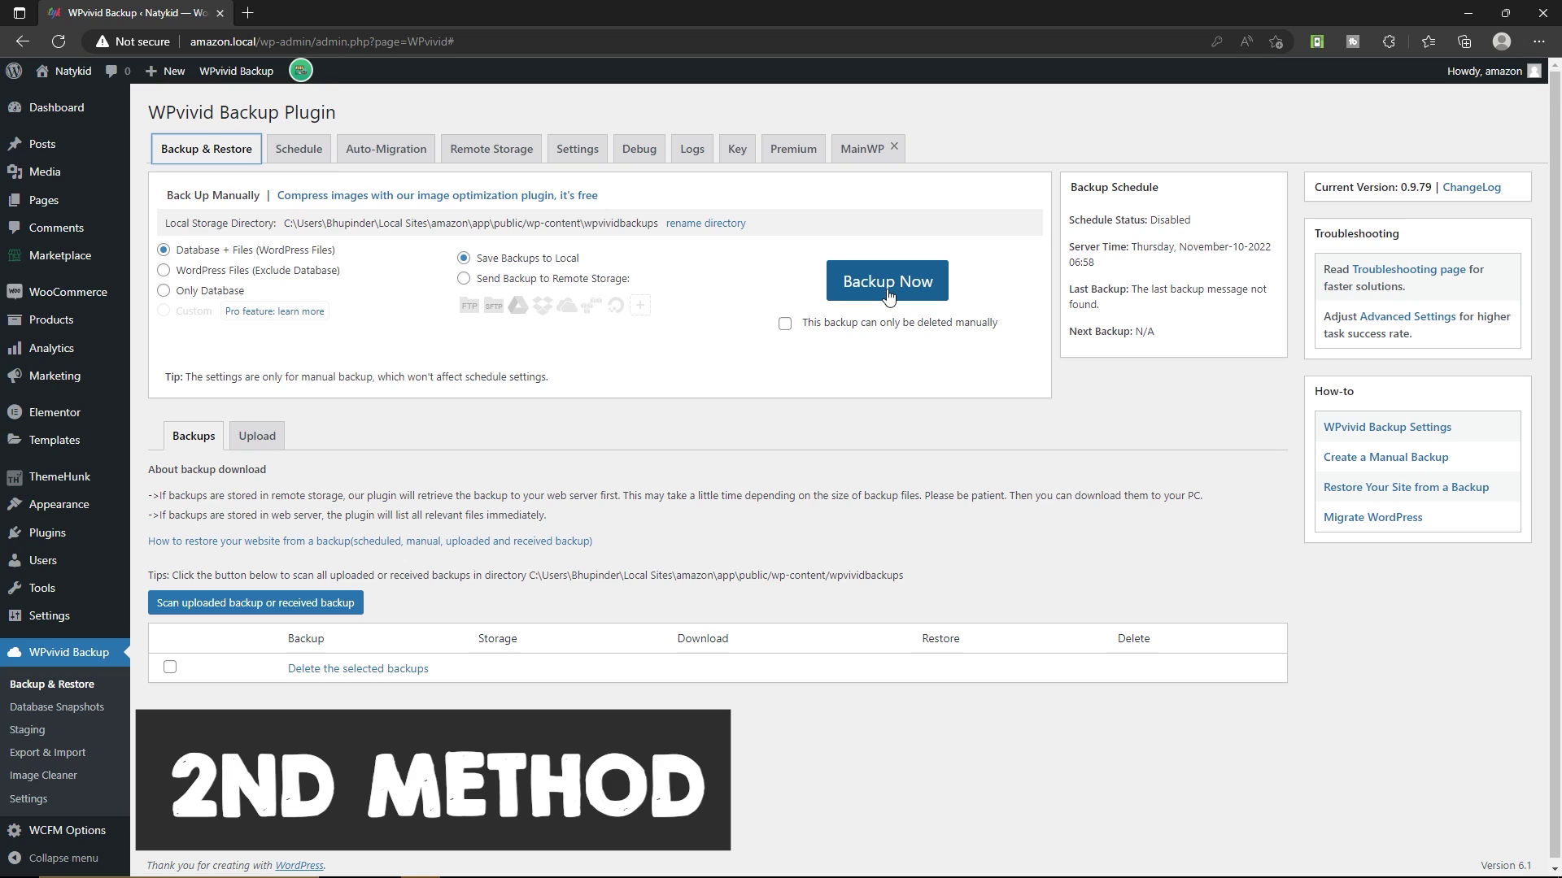
Step: Run a full manual backup and download its 68.29 MB zip into the wpvivid backup folder
{"action": "left_click", "coordinate": [887, 285]}
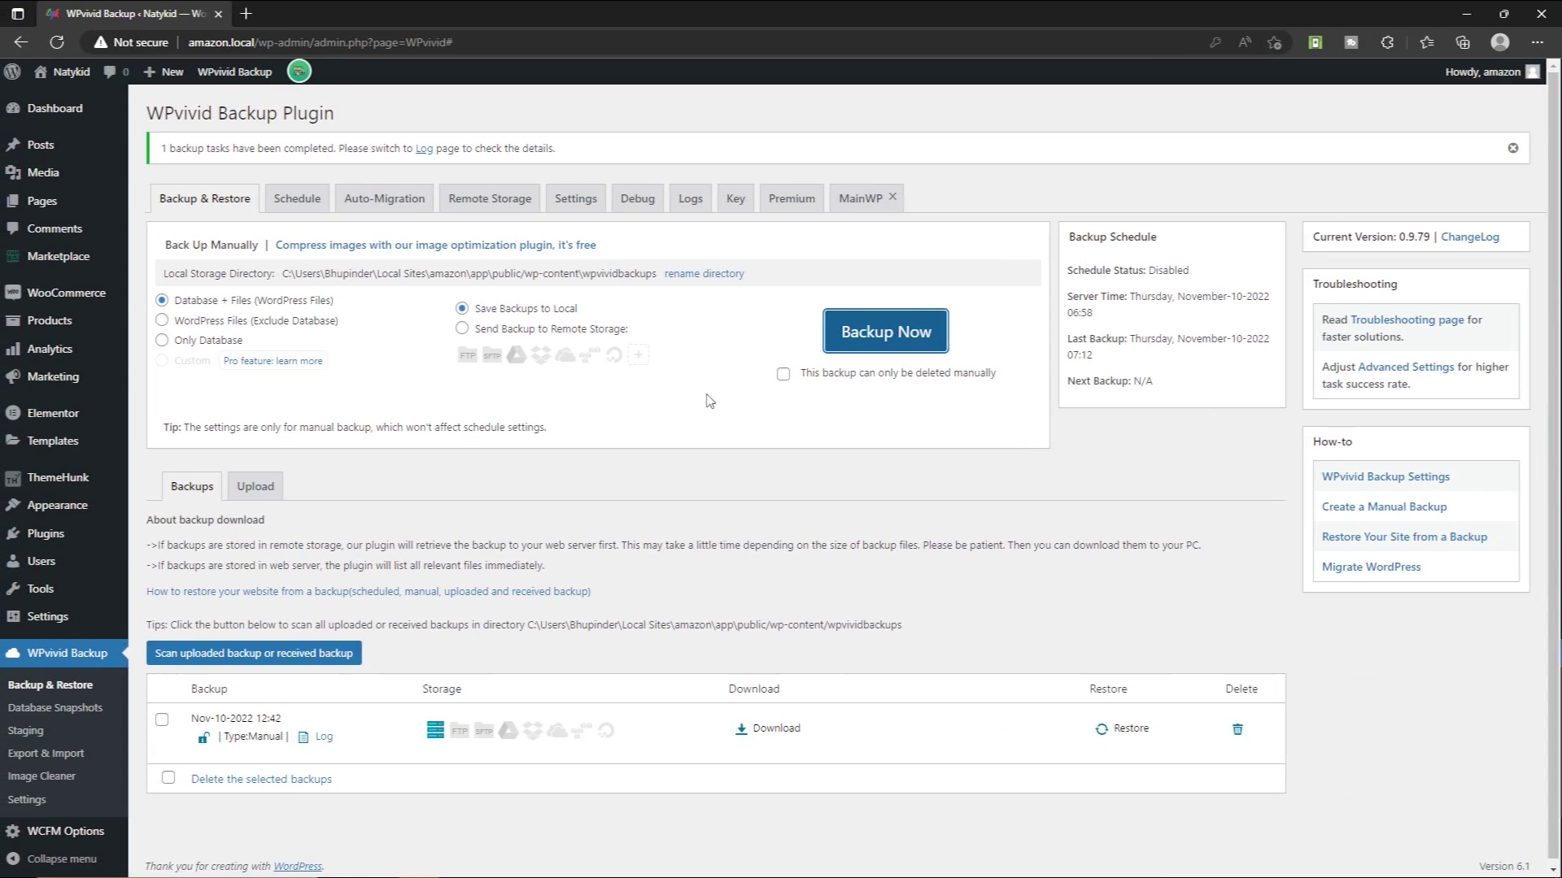
{"action": "mouse_move", "coordinate": [278, 82]}
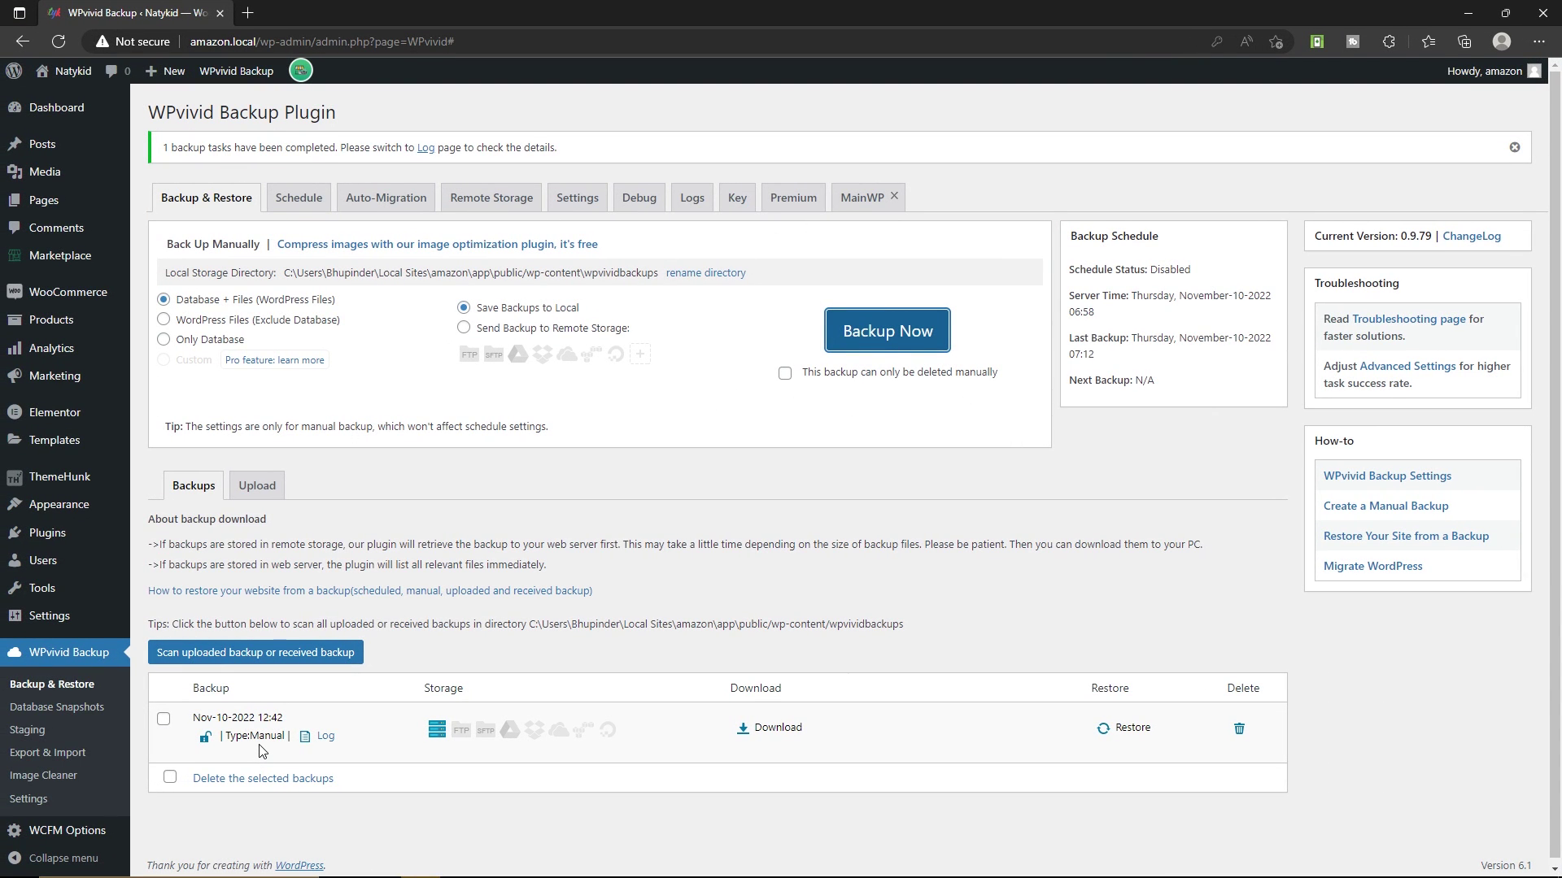
{"action": "left_click", "coordinate": [775, 728]}
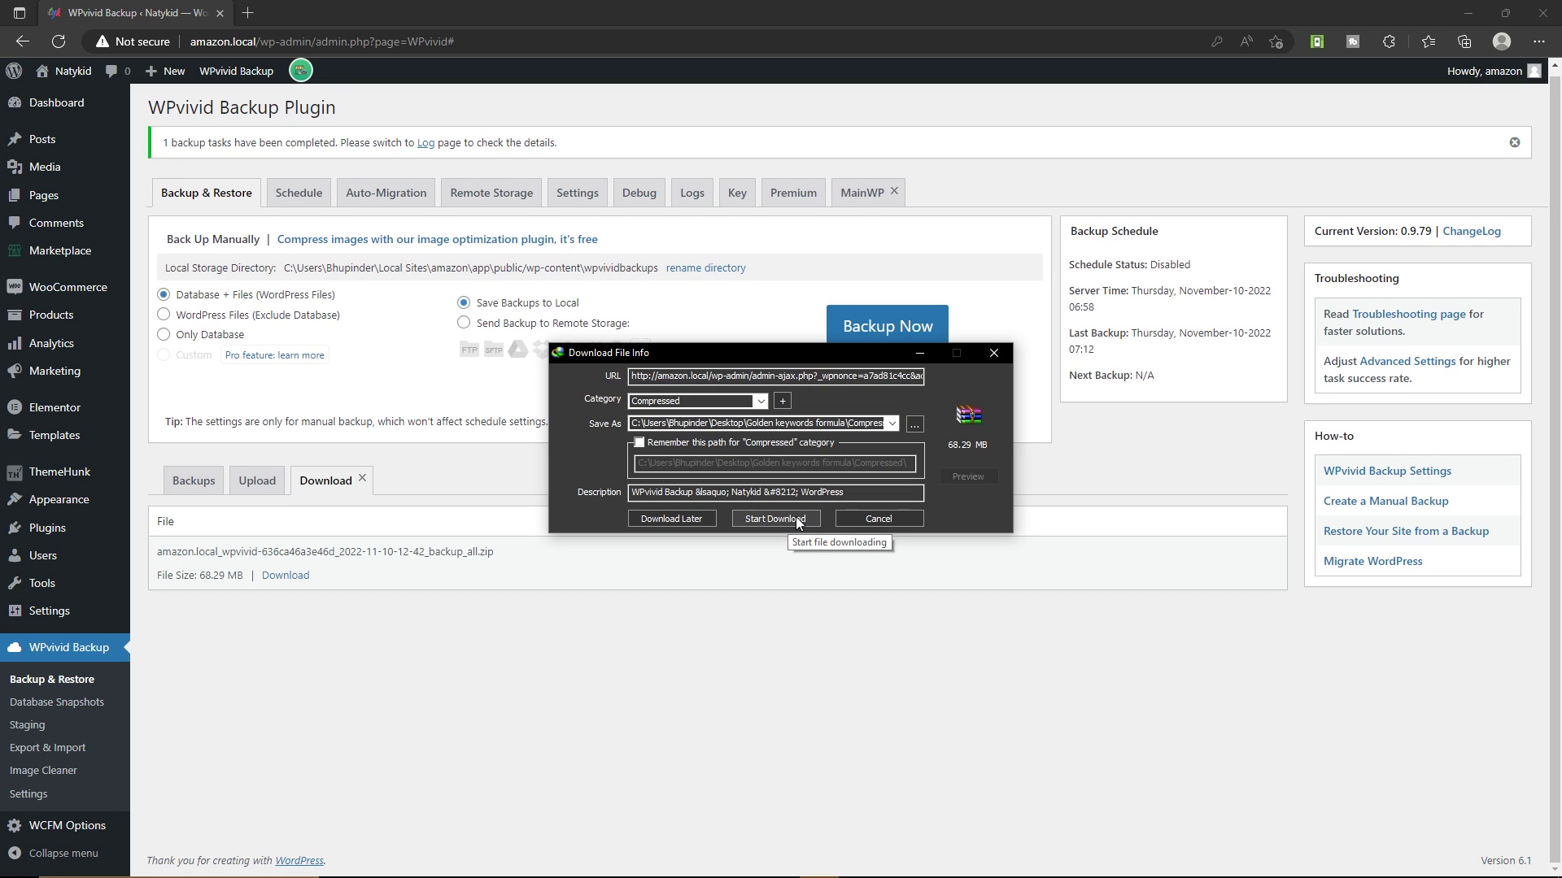
{"action": "left_click", "coordinate": [782, 525]}
{"action": "left_click", "coordinate": [810, 496]}
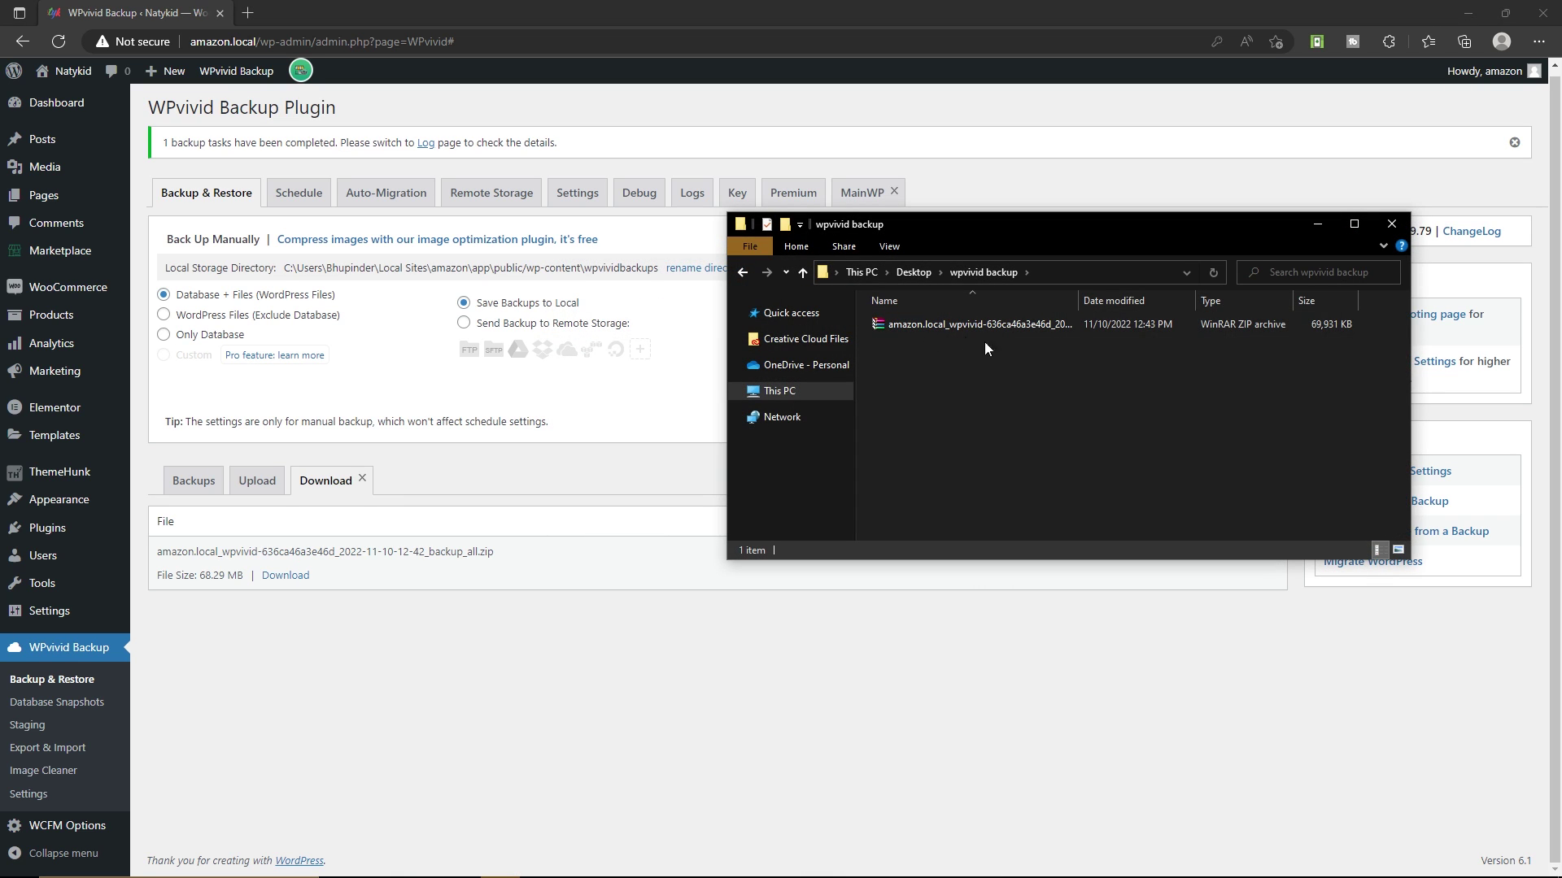
Step: Upload backup_all.zip to blogeng.com's WPvivid by dropping it into the Upload area
{"action": "left_click", "coordinate": [1318, 224]}
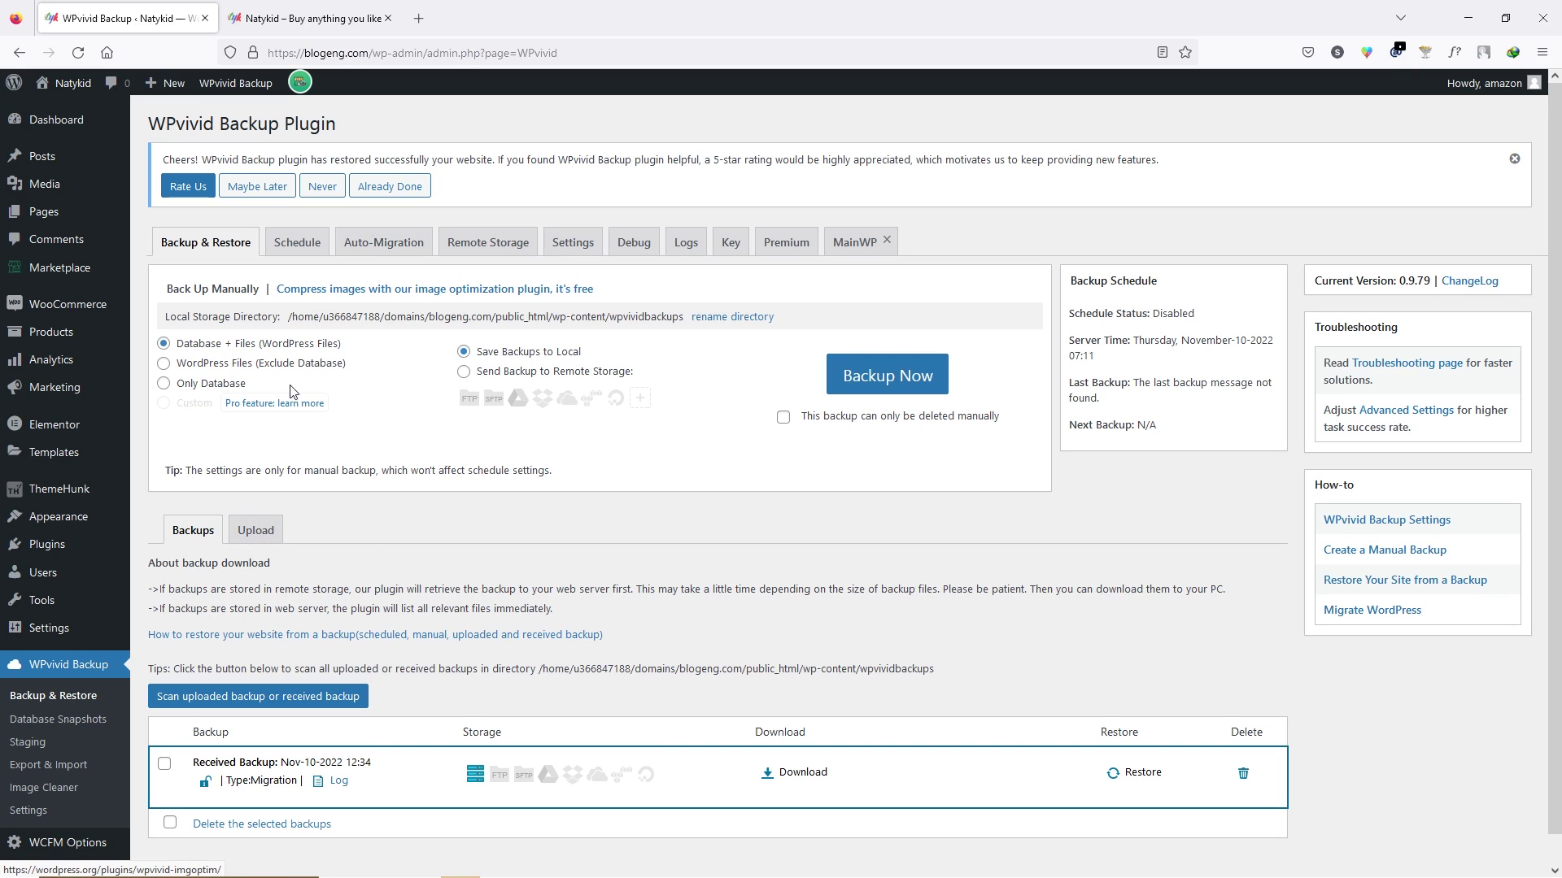
{"action": "left_click", "coordinate": [263, 539]}
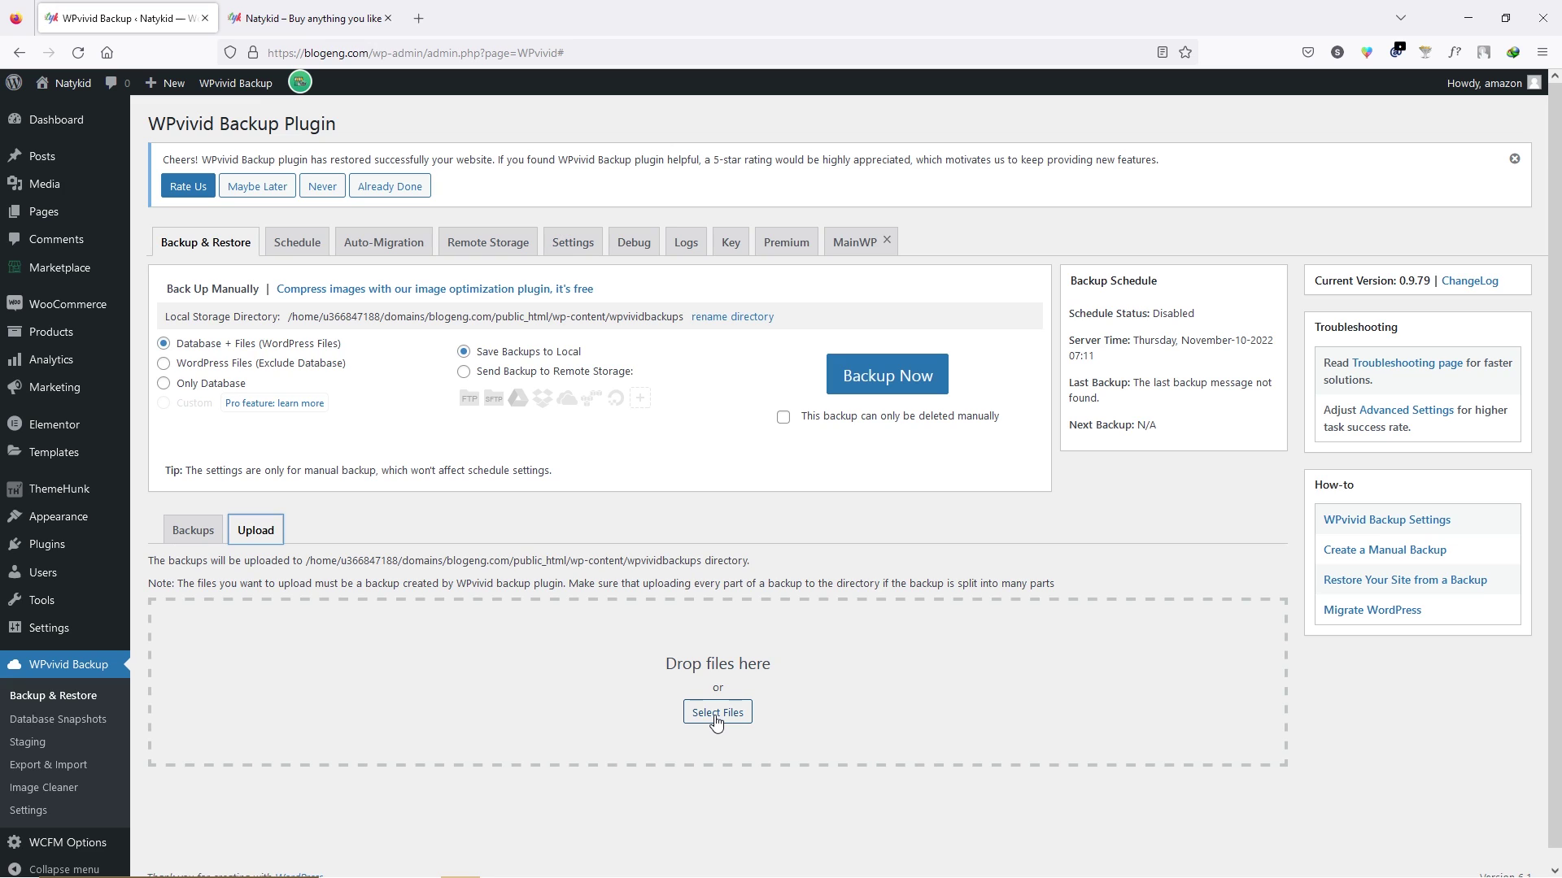
{"action": "key", "text": "alt+Tab"}
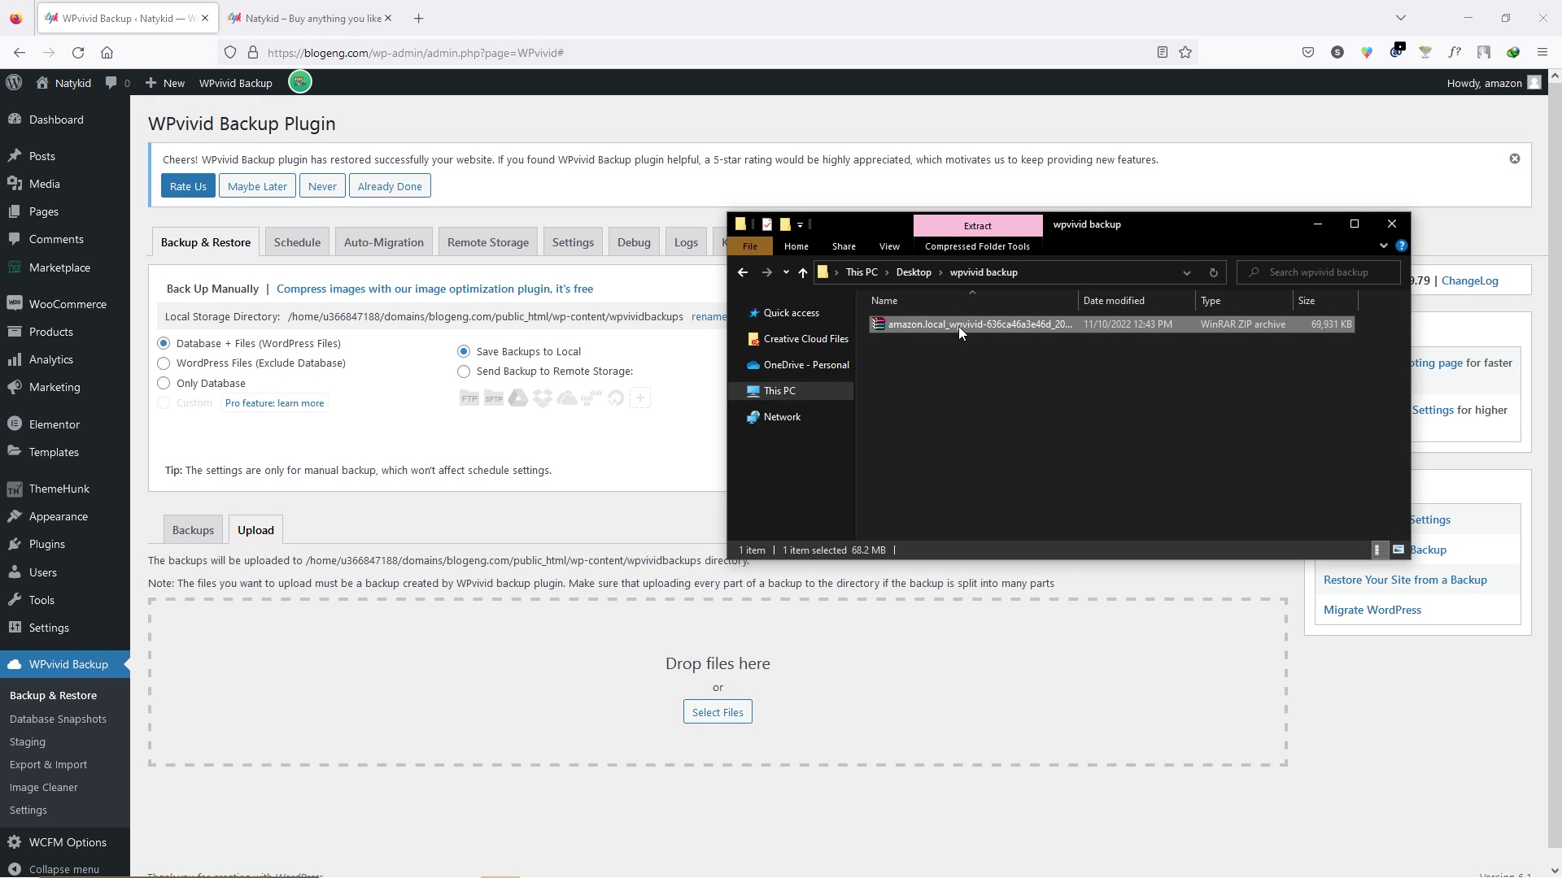
{"action": "left_click_drag", "start_coordinate": [958, 325], "coordinate": [716, 660]}
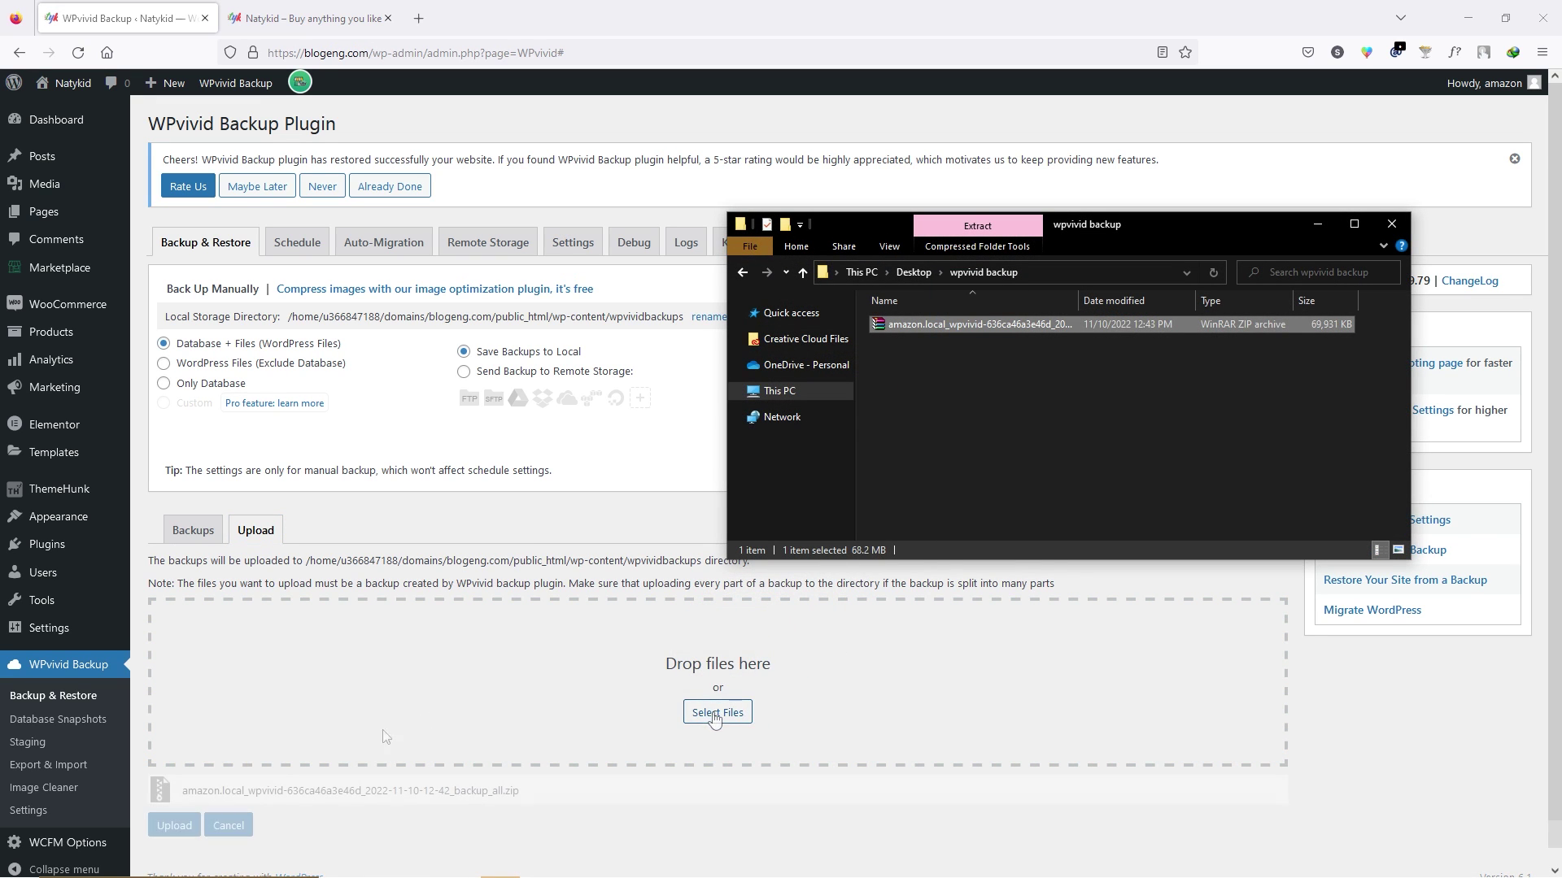
{"action": "left_click", "coordinate": [174, 826]}
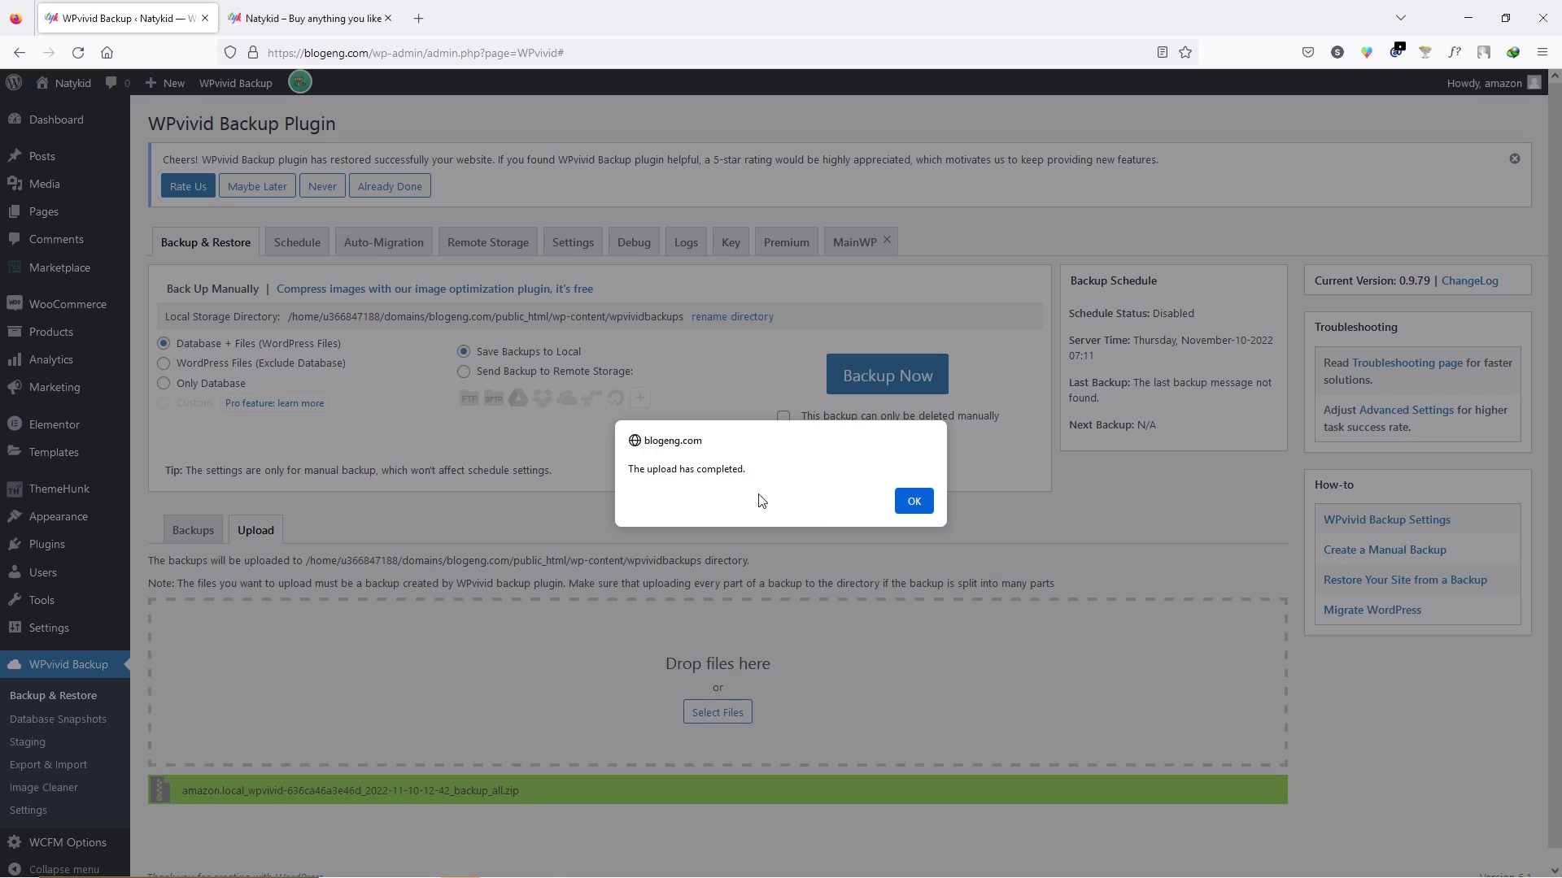
{"action": "left_click", "coordinate": [926, 506]}
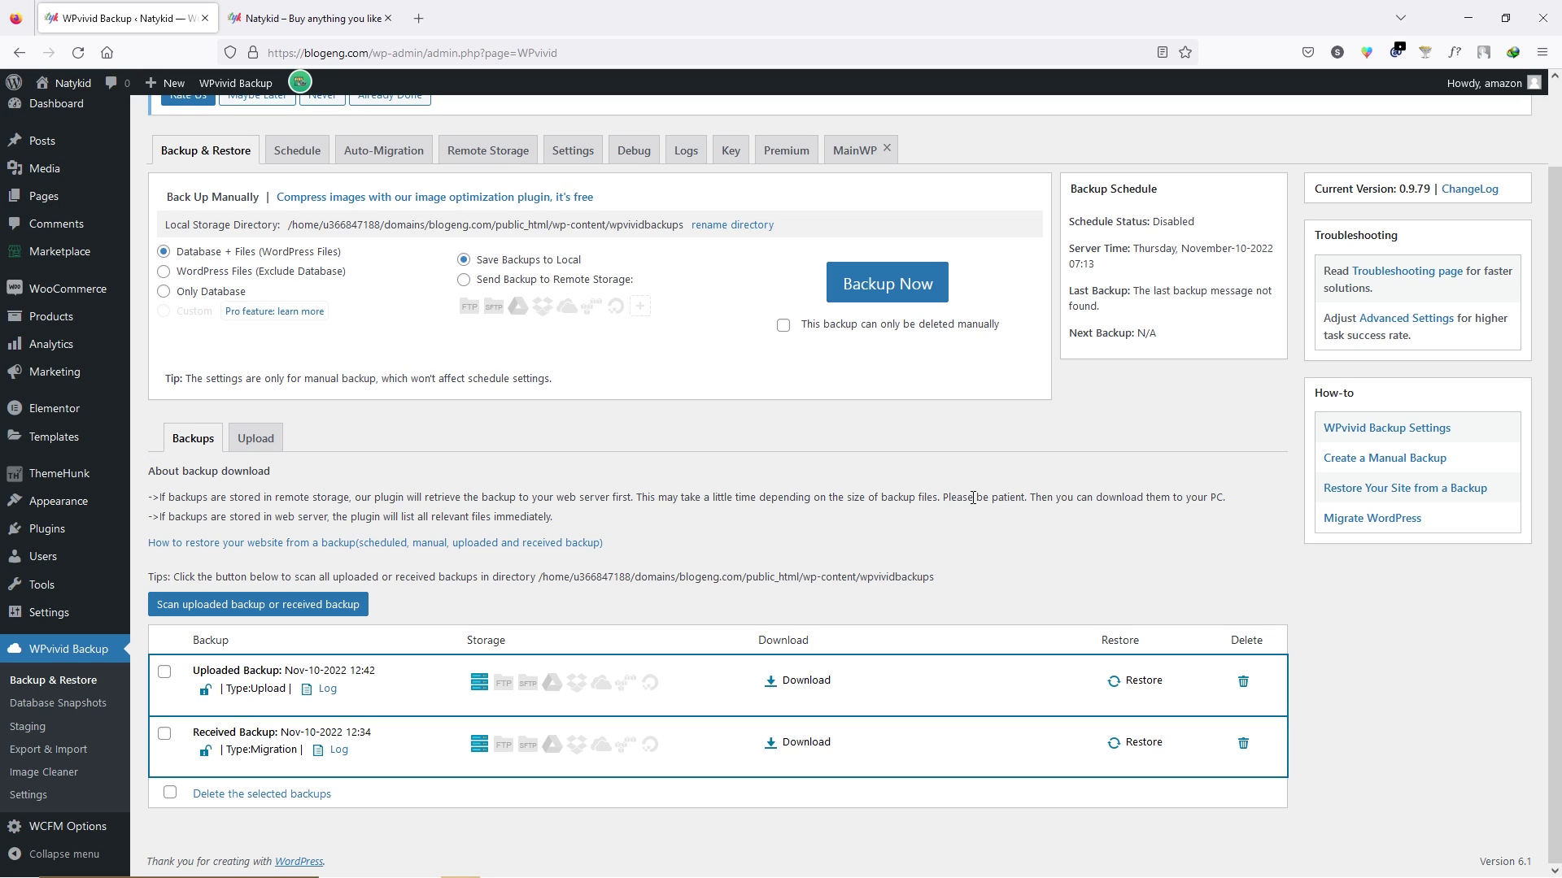
{"action": "scroll", "coordinate": [973, 497], "scroll_direction": "up", "scroll_amount": 2}
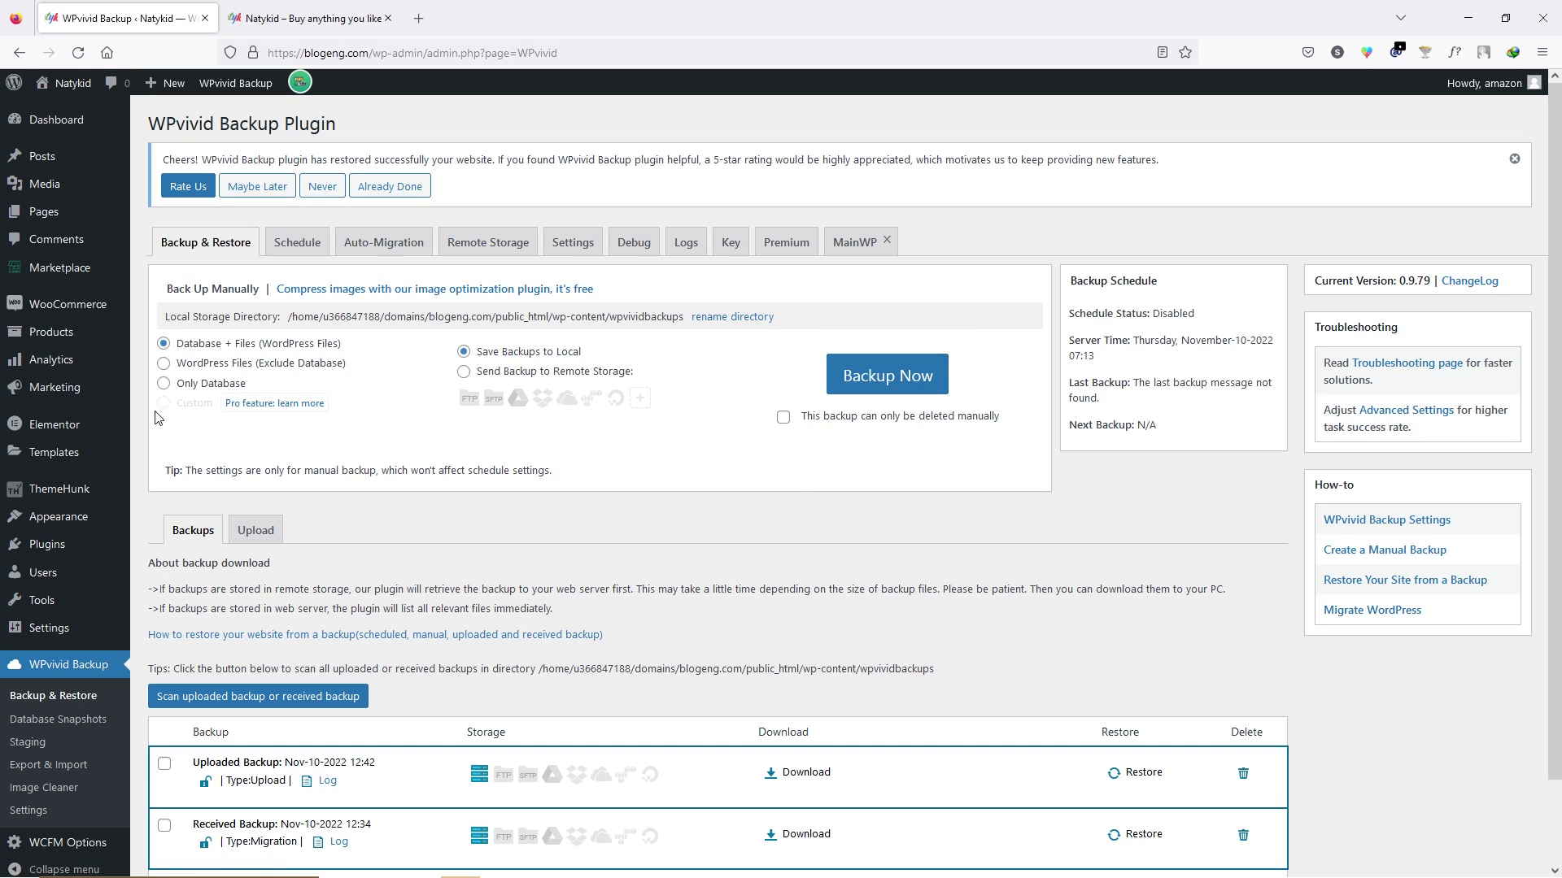
{"action": "right_click", "coordinate": [265, 418]}
{"action": "left_click", "coordinate": [293, 430]}
Step: In the documentation tab, remove 'docs' from the address to load the main wpvivid.com site
{"action": "left_click", "coordinate": [309, 8]}
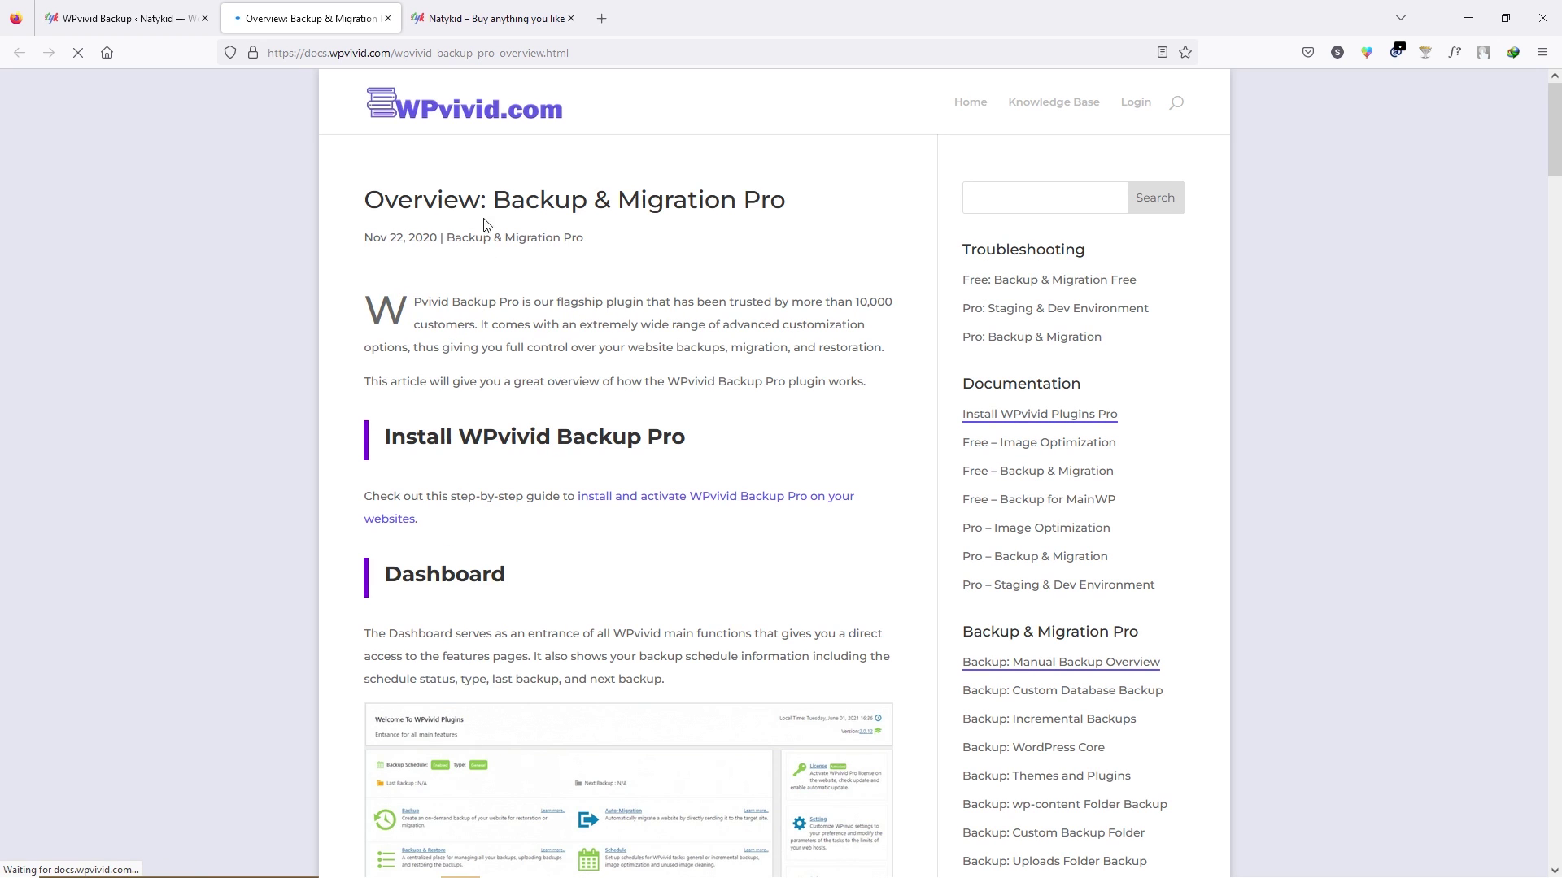
{"action": "left_click", "coordinate": [491, 122]}
{"action": "mouse_move", "coordinate": [329, 53]}
{"action": "left_mouse_down"}
{"action": "mouse_move", "coordinate": [265, 53]}
{"action": "mouse_move", "coordinate": [304, 59]}
{"action": "left_mouse_up"}
{"action": "key", "text": "BackSpace"}
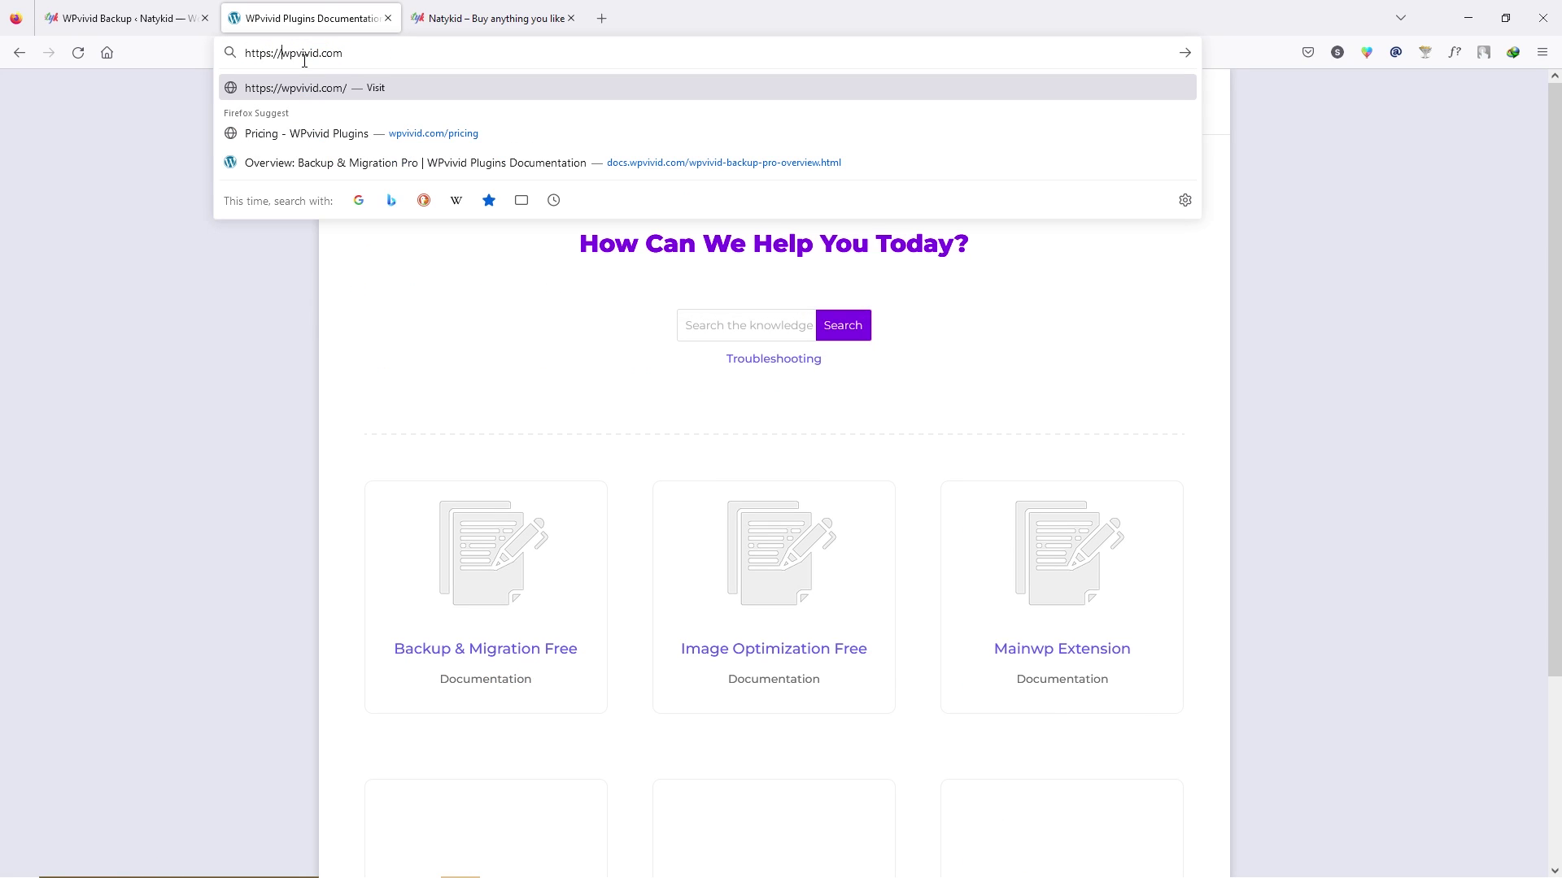
{"action": "key", "text": "Return"}
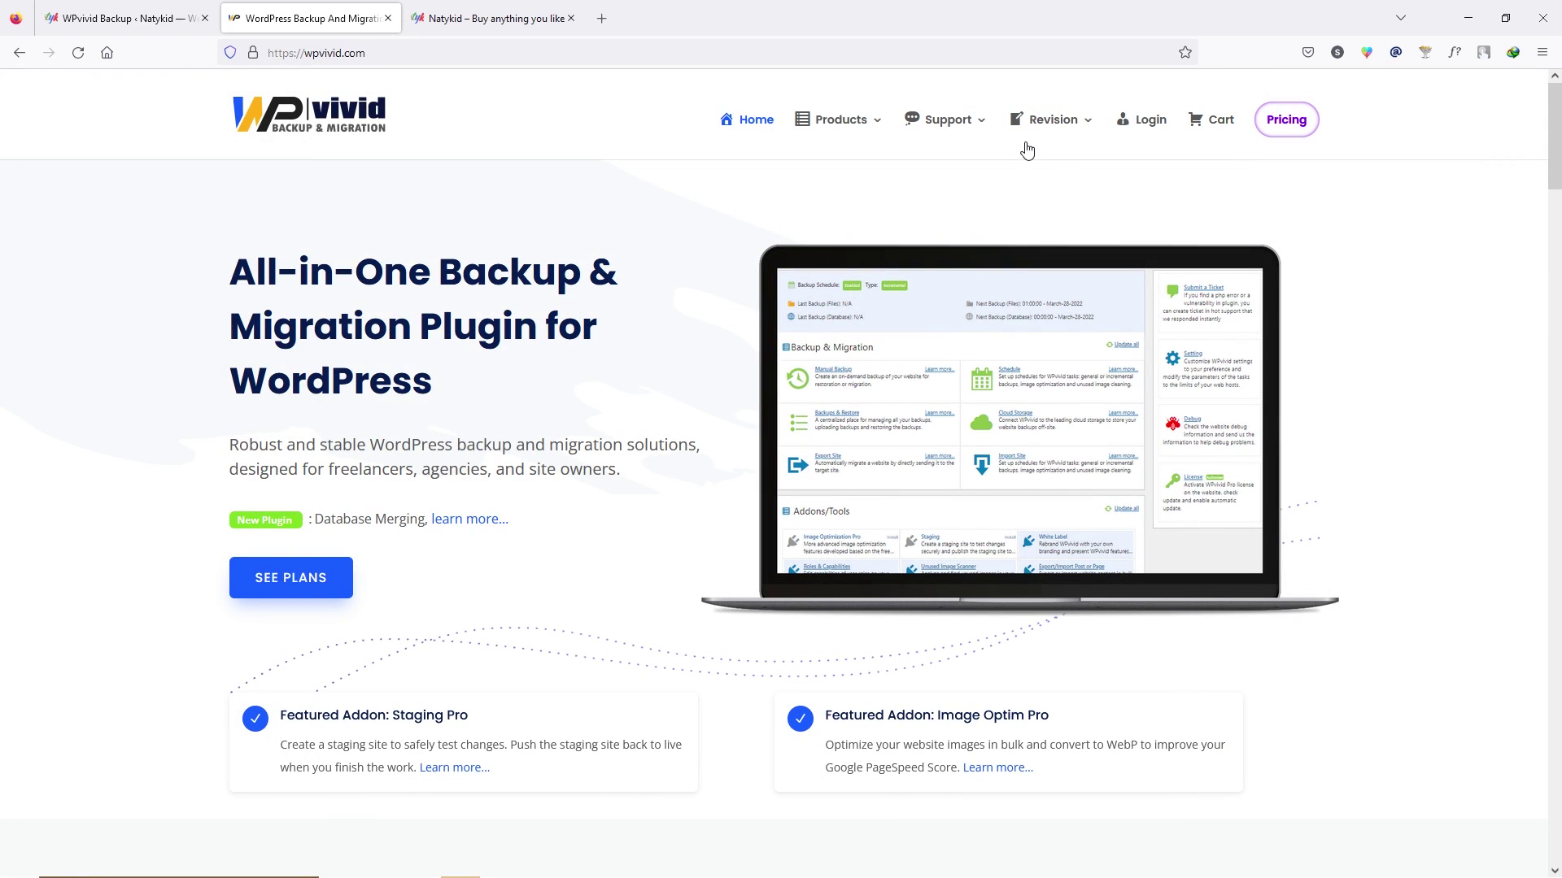
Step: Open the Image Optimization Pro changelog, then the Backup & Migration Pro changelog
{"action": "mouse_move", "coordinate": [1041, 130]}
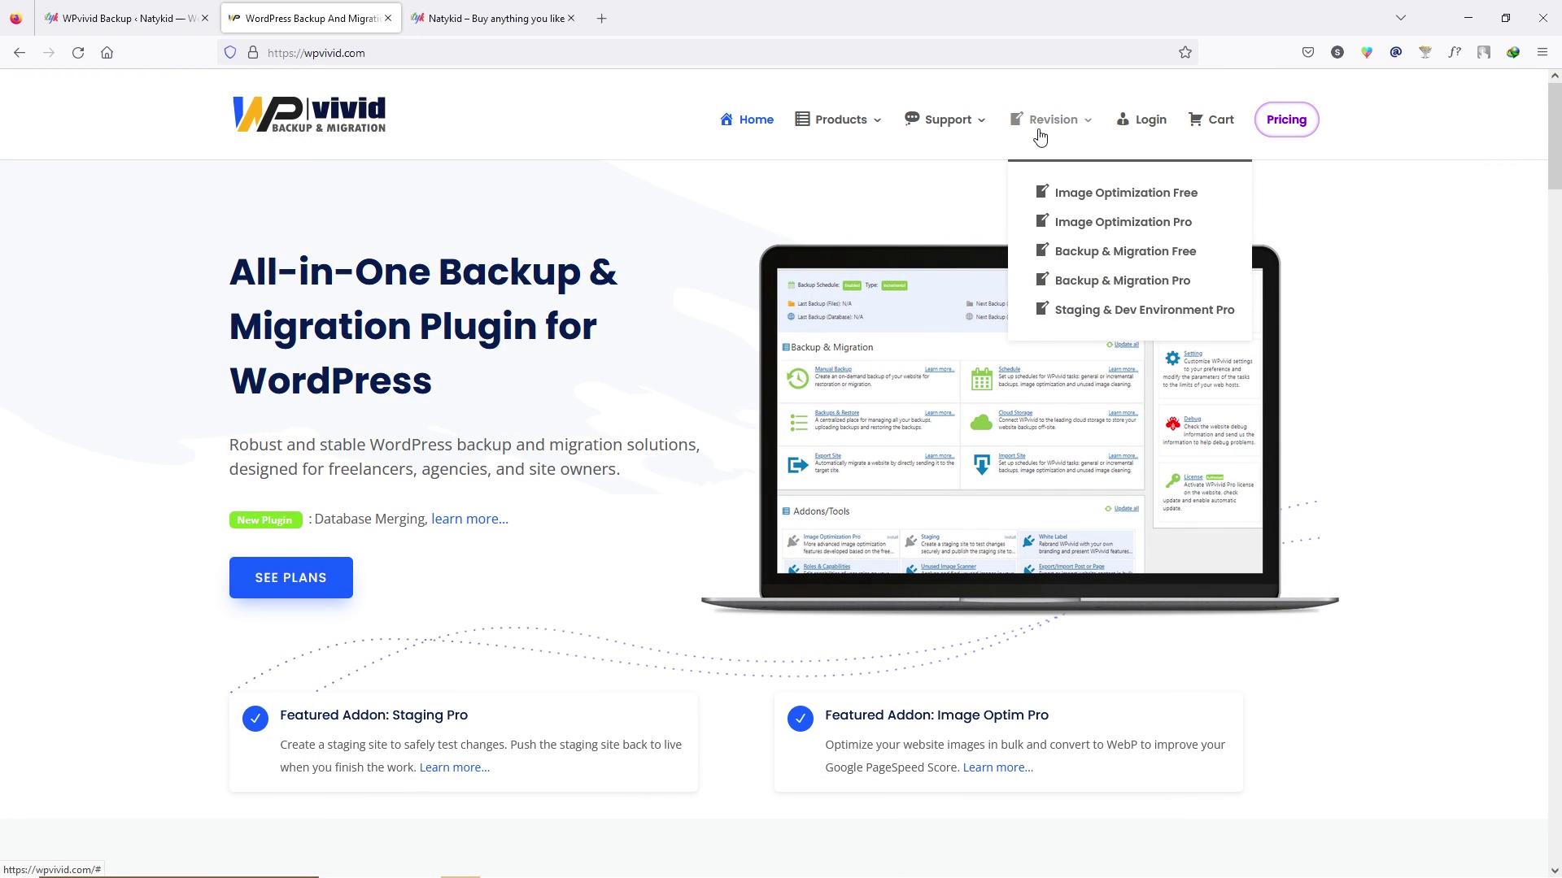
{"action": "left_click", "coordinate": [1058, 222]}
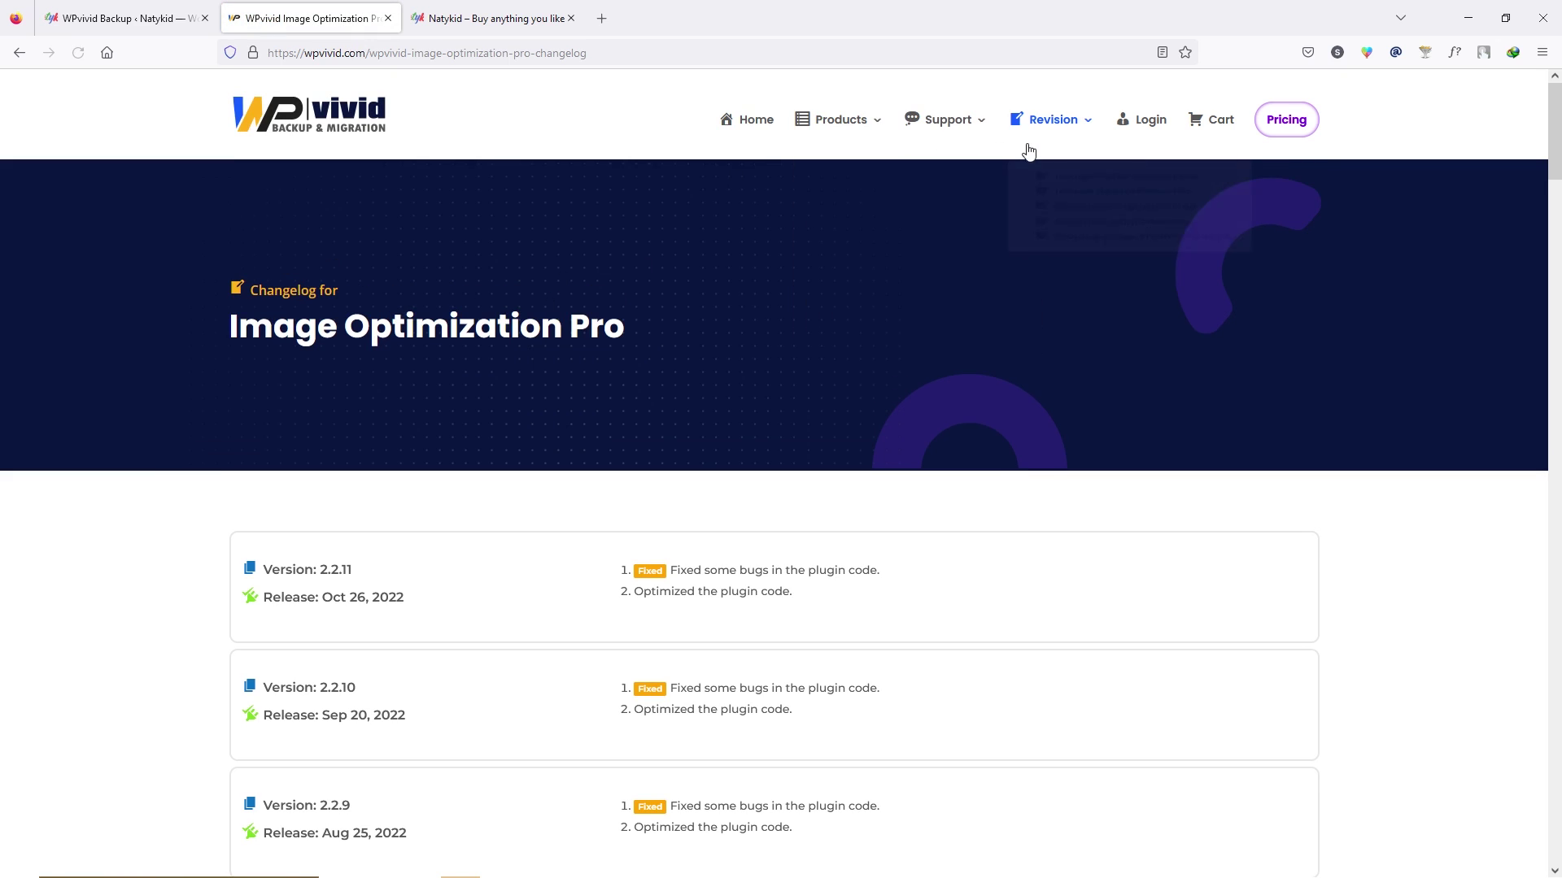
{"action": "mouse_move", "coordinate": [1070, 129]}
{"action": "left_click", "coordinate": [1078, 292]}
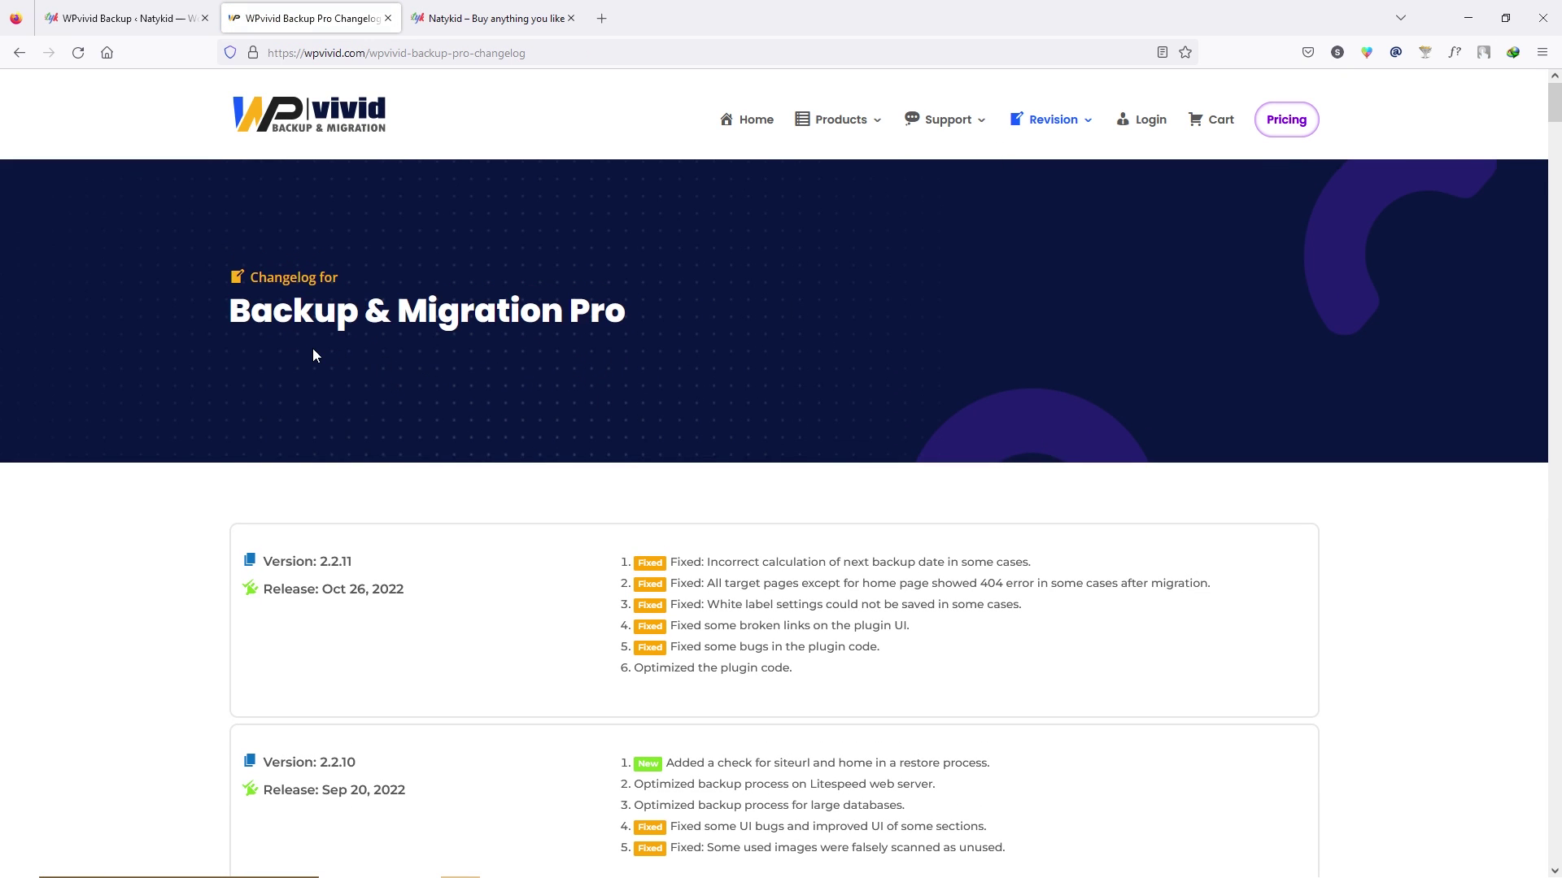
{"action": "scroll", "coordinate": [311, 348], "scroll_direction": "down", "scroll_amount": 4}
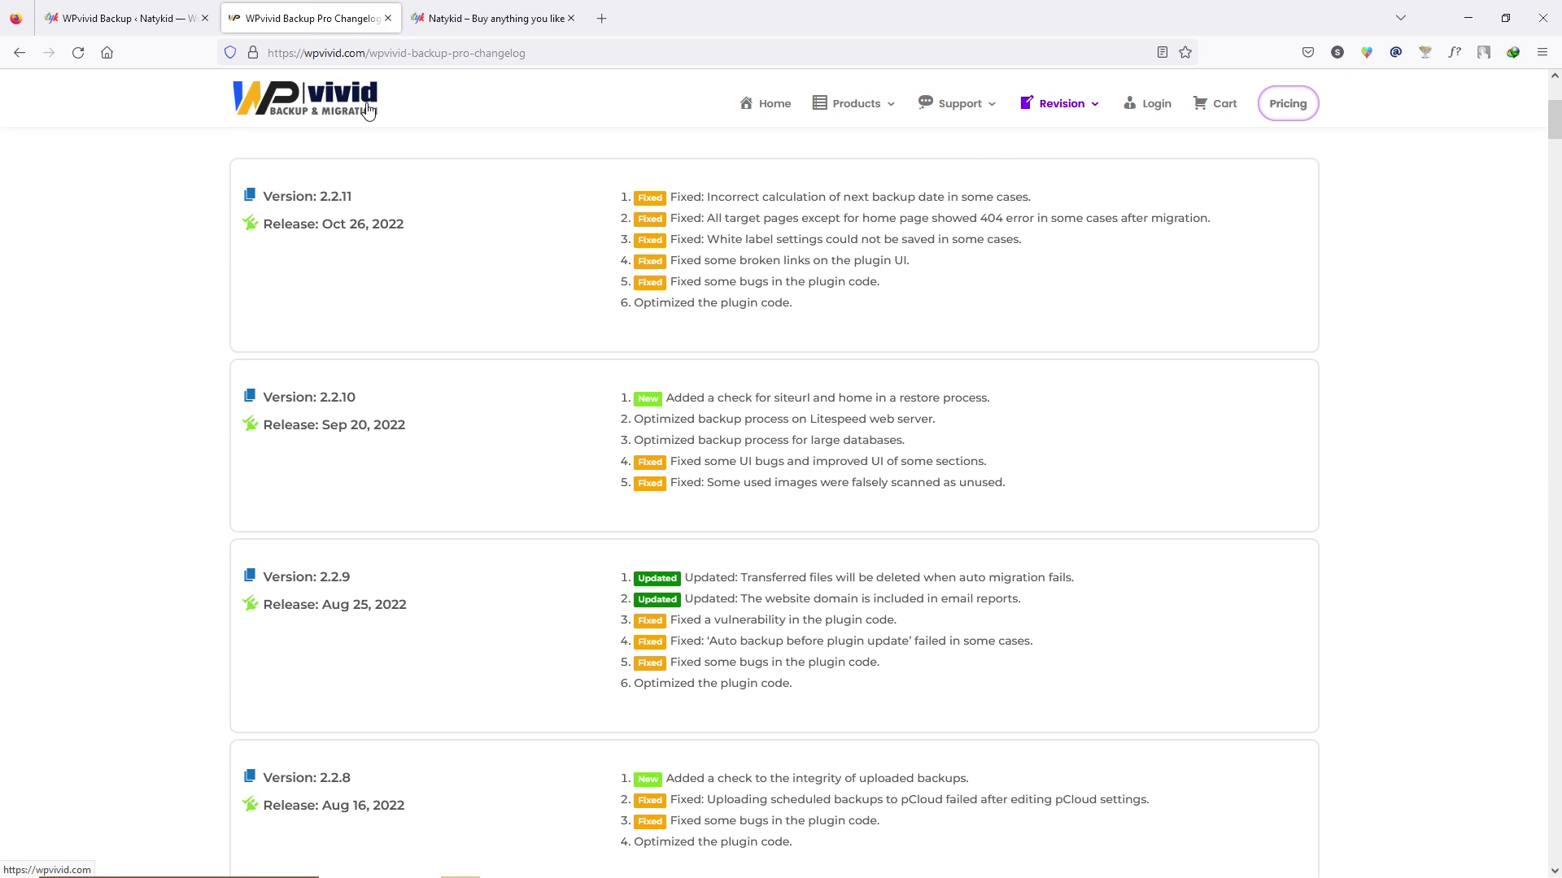